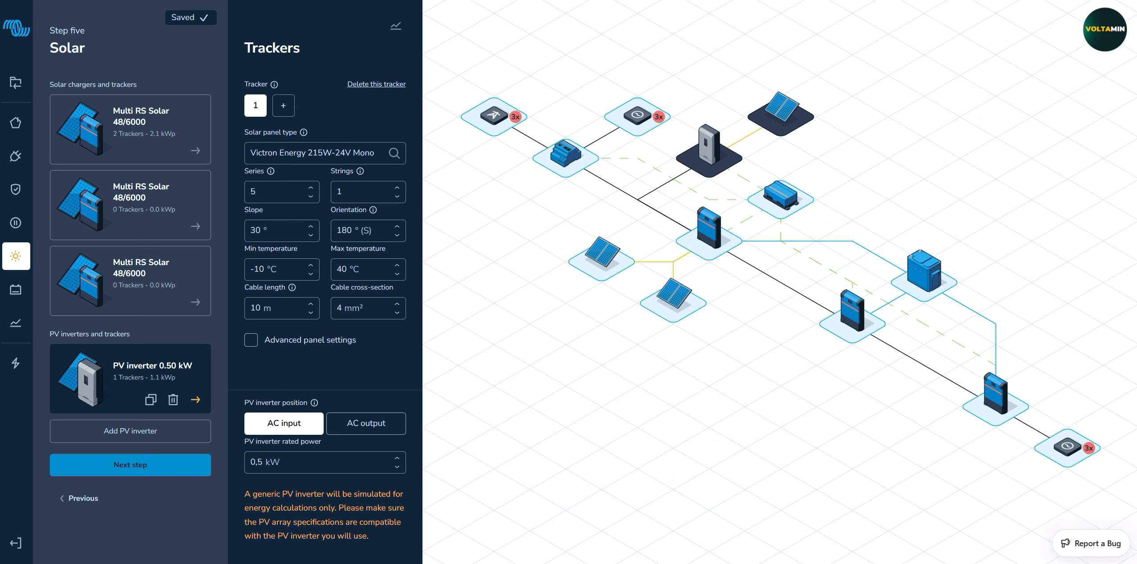
Continue past the solar settings and accept the battery setup with a capacity of 10 kWh
left_click(155, 465)
left_click(85, 155)
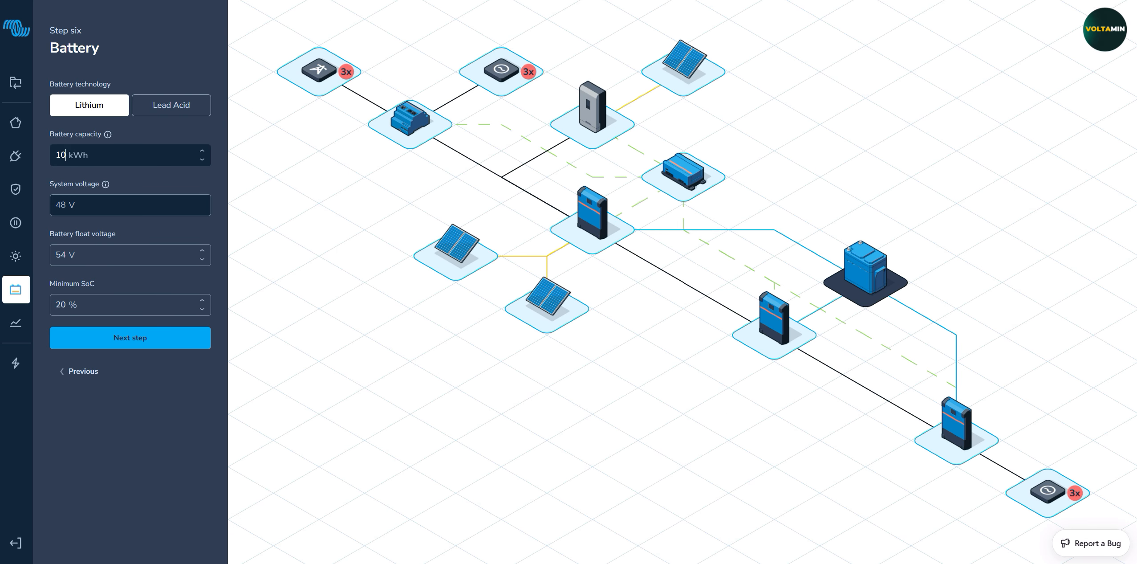
left_click(92, 339)
Choose Ekrano GX as the GX device for remote monitoring and open the results
left_click(130, 204)
left_click(130, 261)
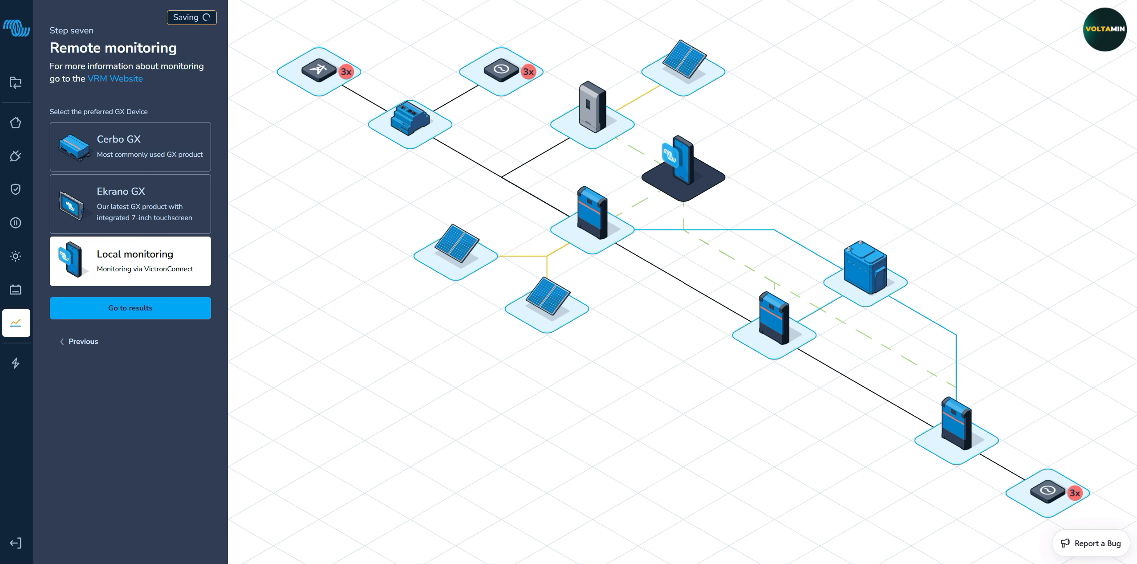
left_click(131, 204)
left_click(131, 308)
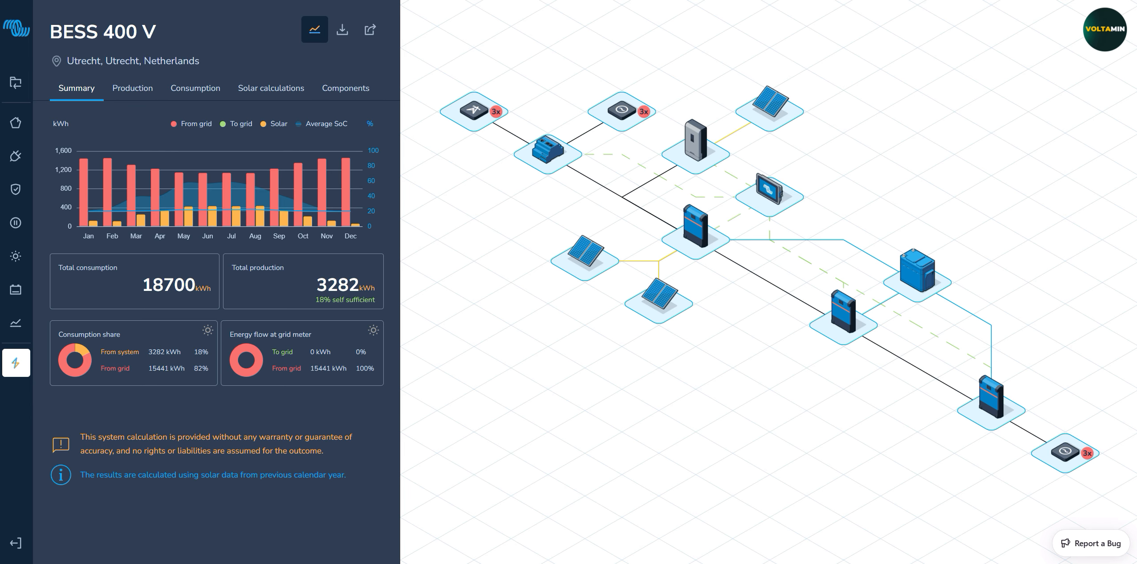
Review the production, consumption, solar calculation and component results of the BESS 400 V system
left_click(132, 88)
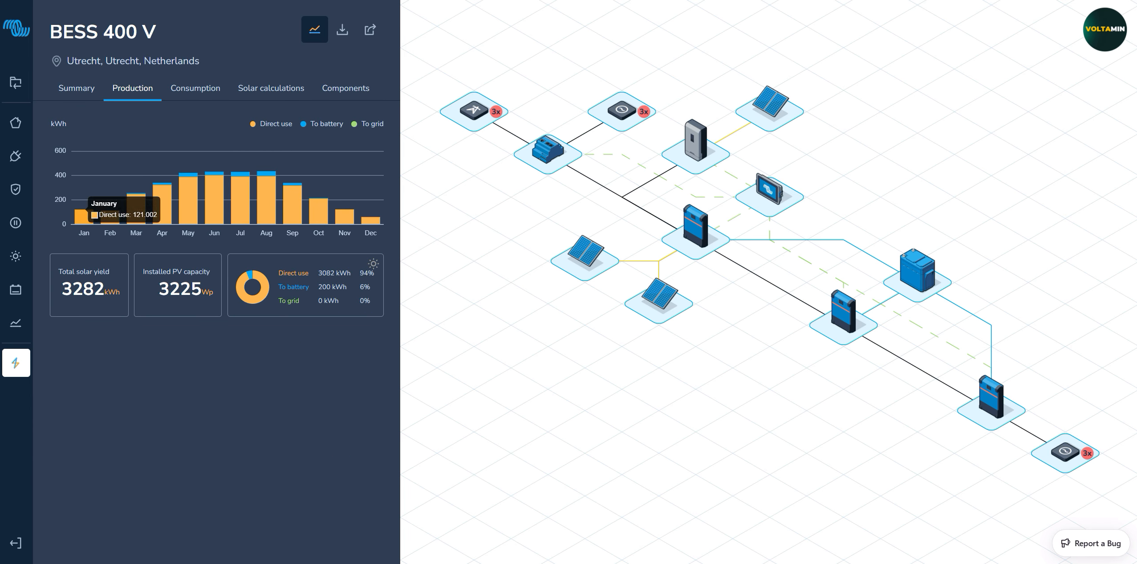
left_click(195, 88)
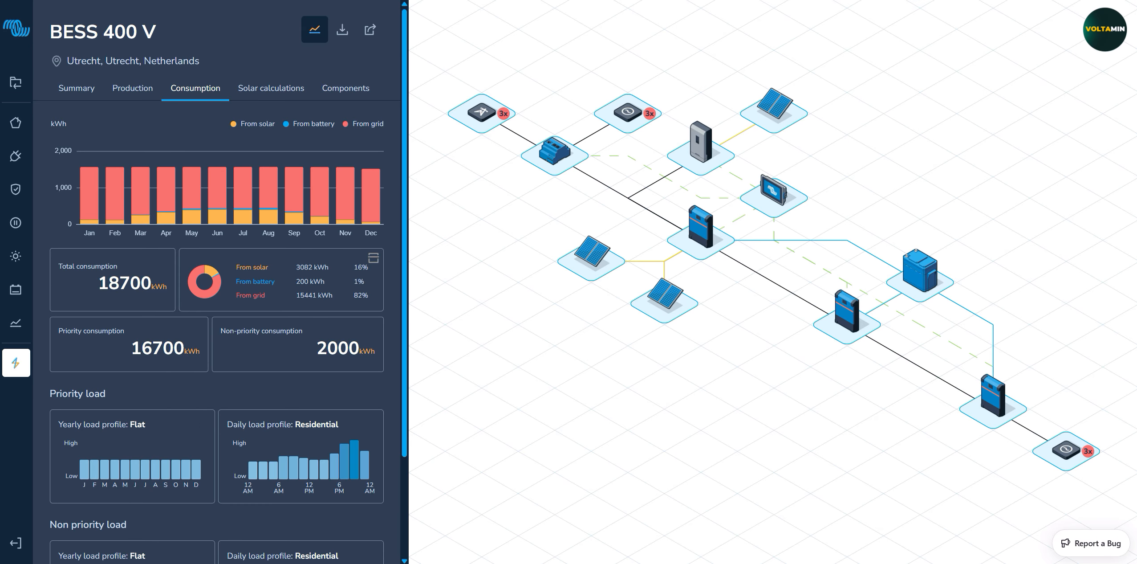
scroll(365, 125, "down", 3)
scroll(214, 267, "up", 5)
left_click(263, 88)
scroll(214, 268, "down", 6)
scroll(213, 267, "down", 13)
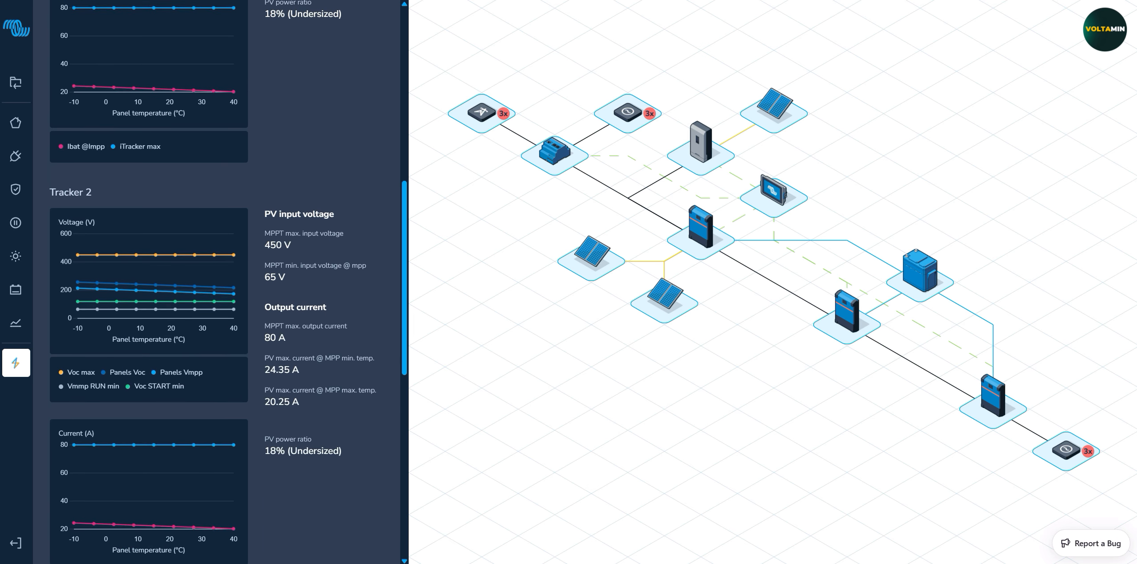
scroll(214, 267, "up", 20)
left_click(346, 89)
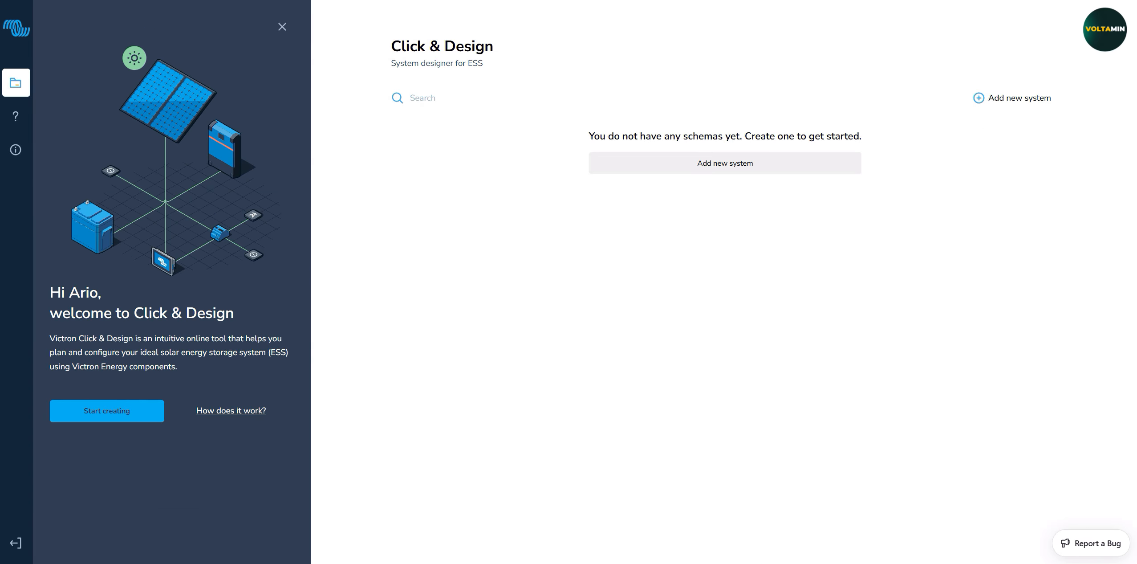
Create a new system named BESS 400 V with the Multi RS inverter/charger and continue to the AC input settings
left_click(107, 410)
left_click_drag(99, 106, 26, 107)
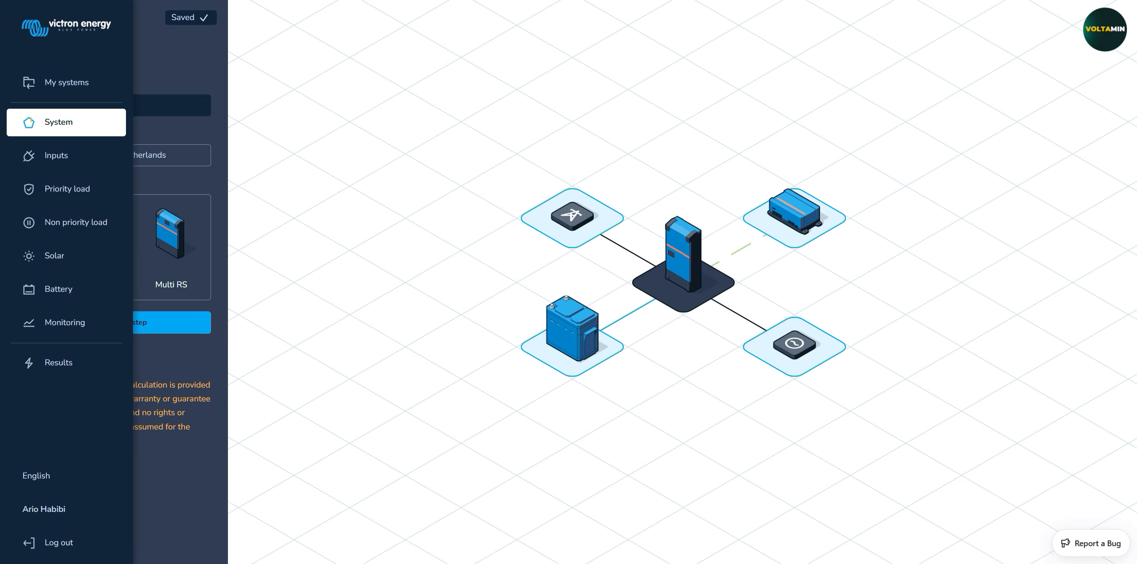
type("BESS 400")
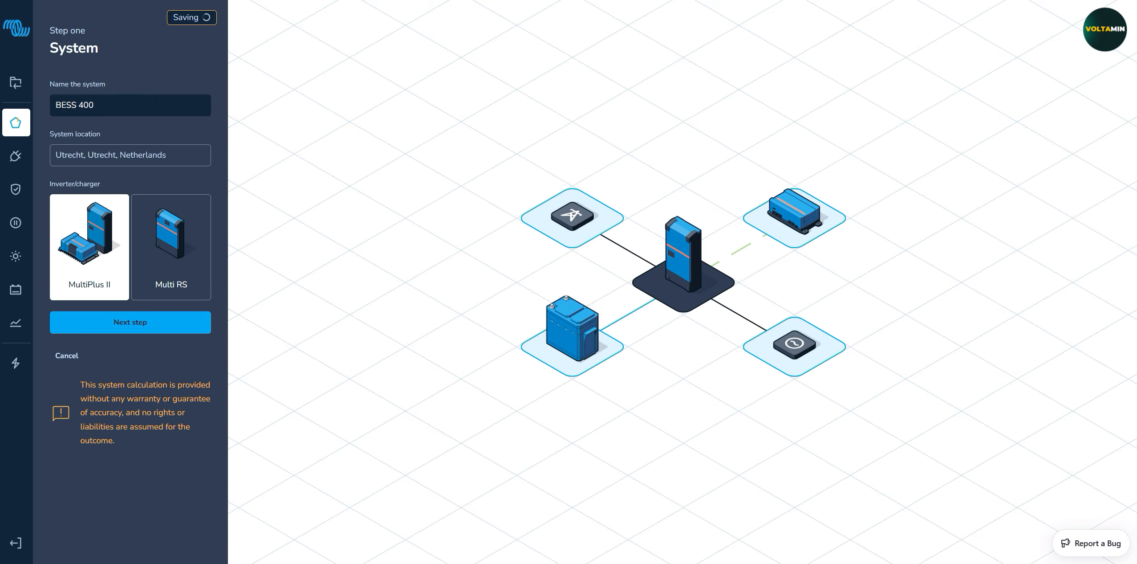
type(" V")
key("Tab")
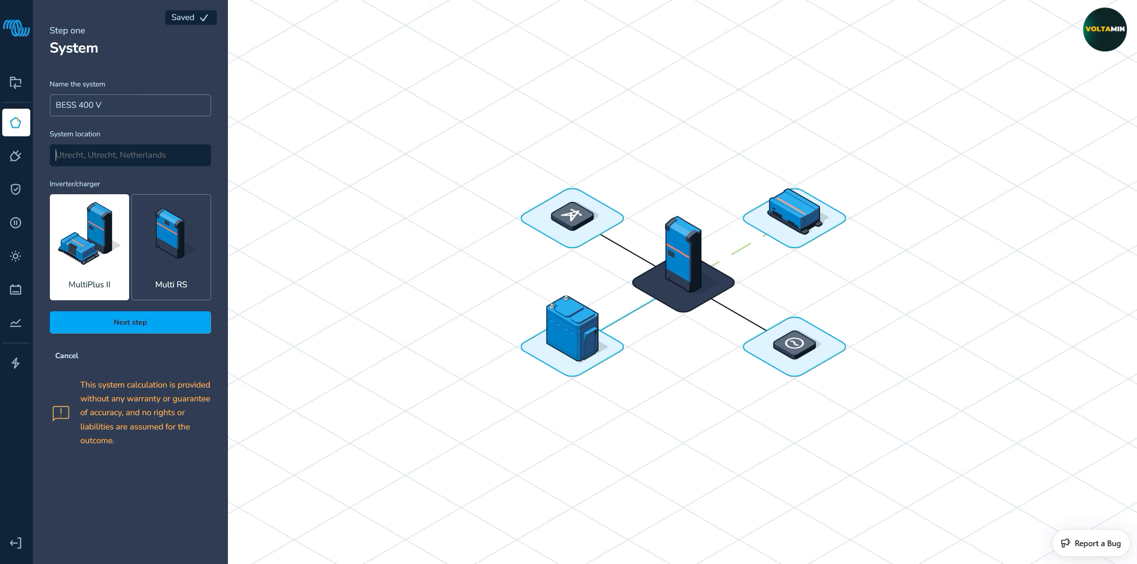
left_click(171, 247)
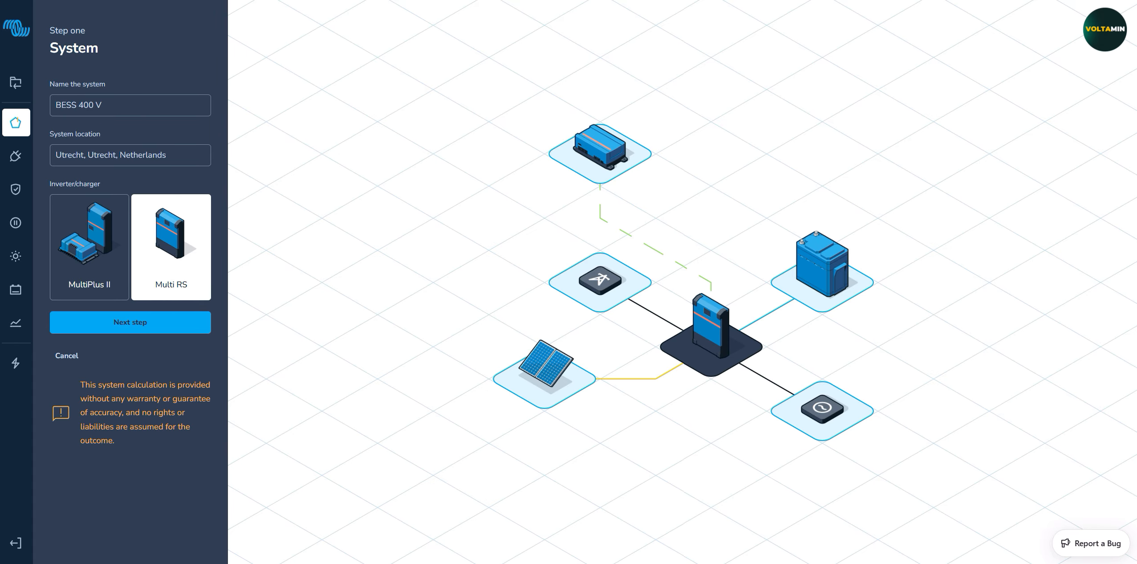
left_click(130, 322)
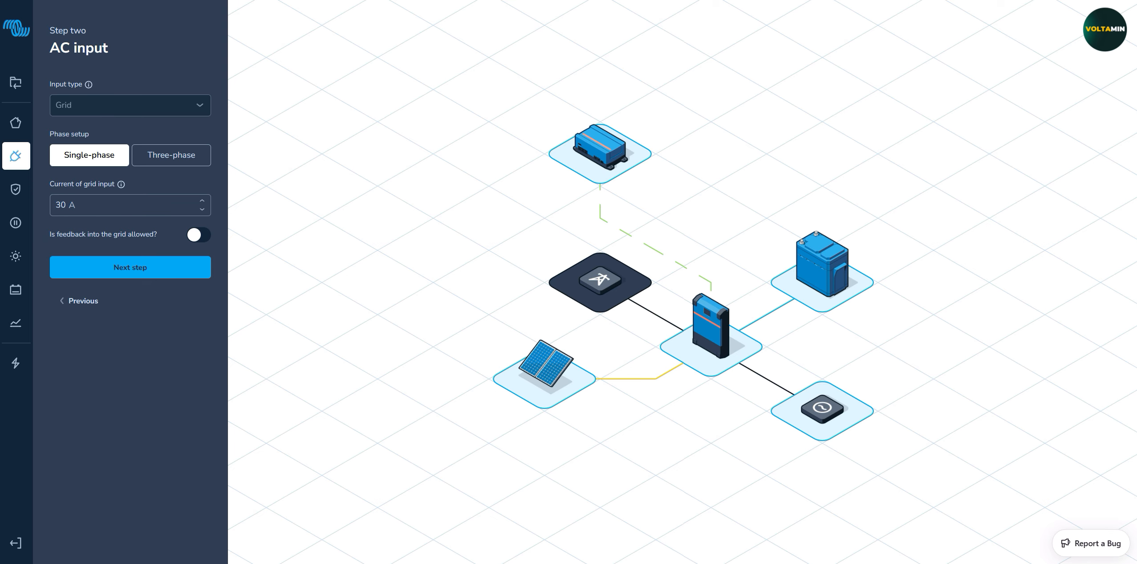
Configure the grid input as three-phase with a current of 32 A
left_click(171, 155)
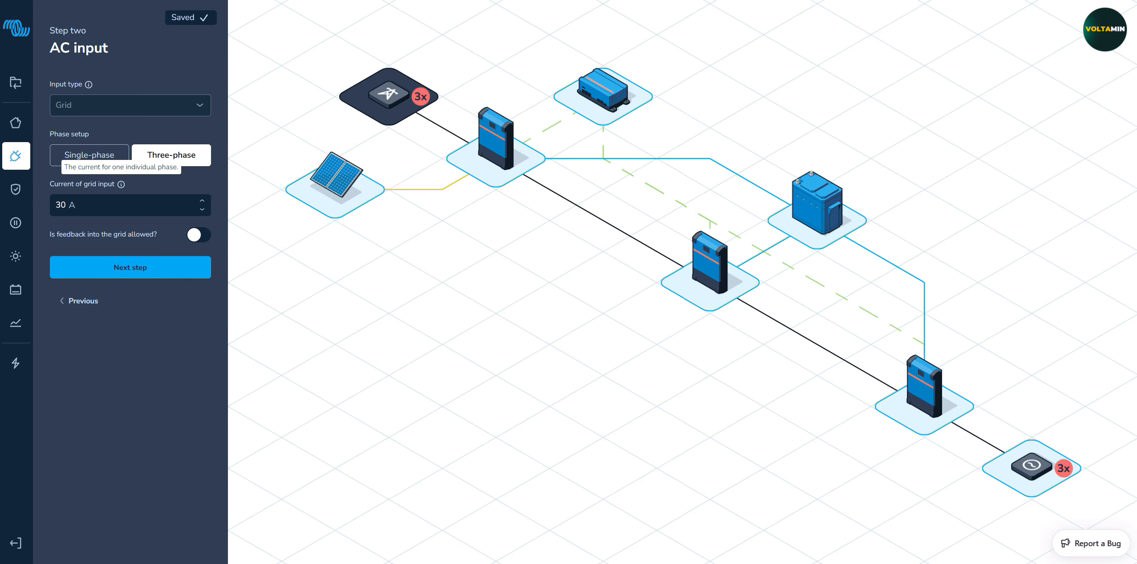
double_click(61, 204)
type("63")
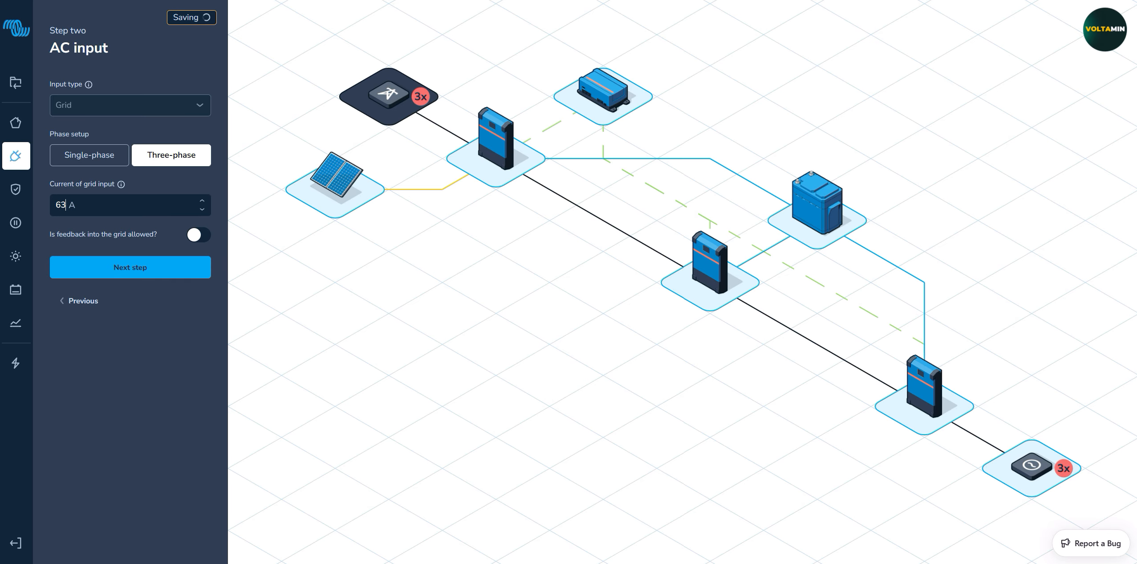
key("BackSpace")
key("BackSpace")
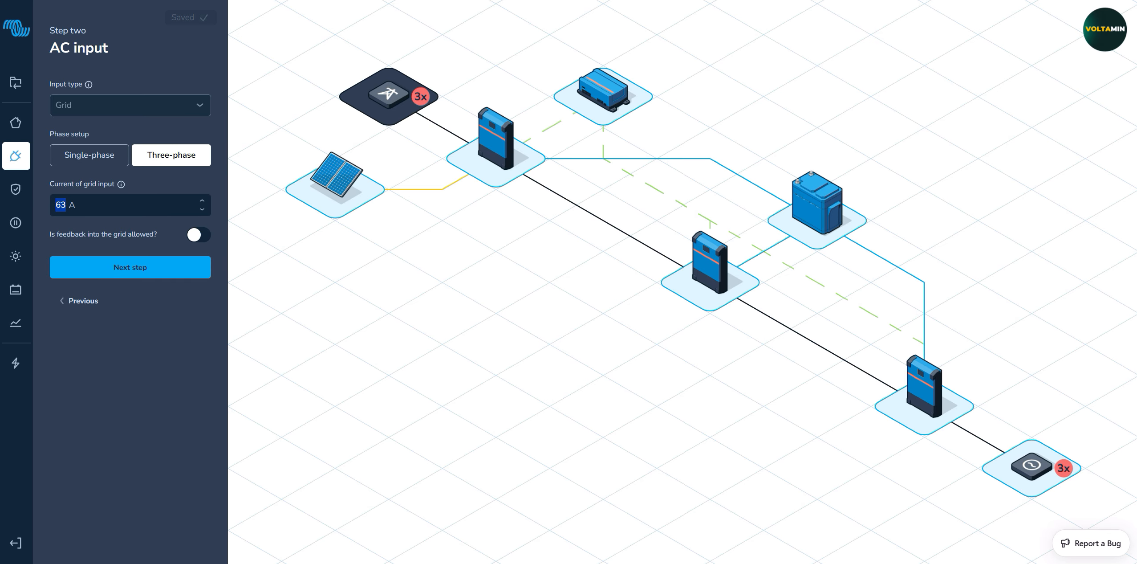
type("32")
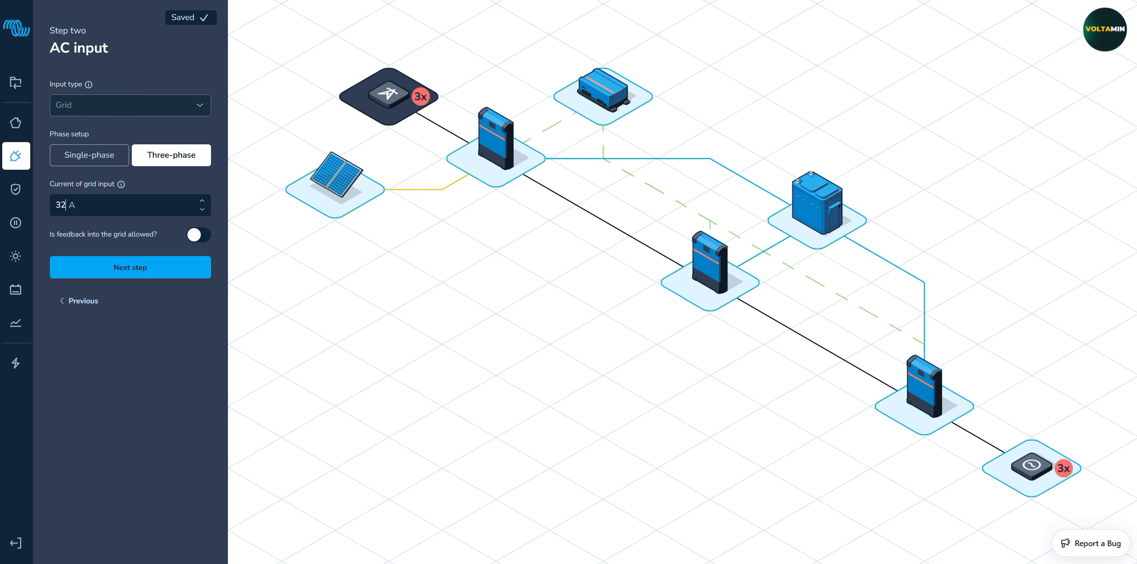
Allow feedback into the grid and continue to the priority AC loads
left_click(199, 235)
left_click(199, 235)
left_click(198, 235)
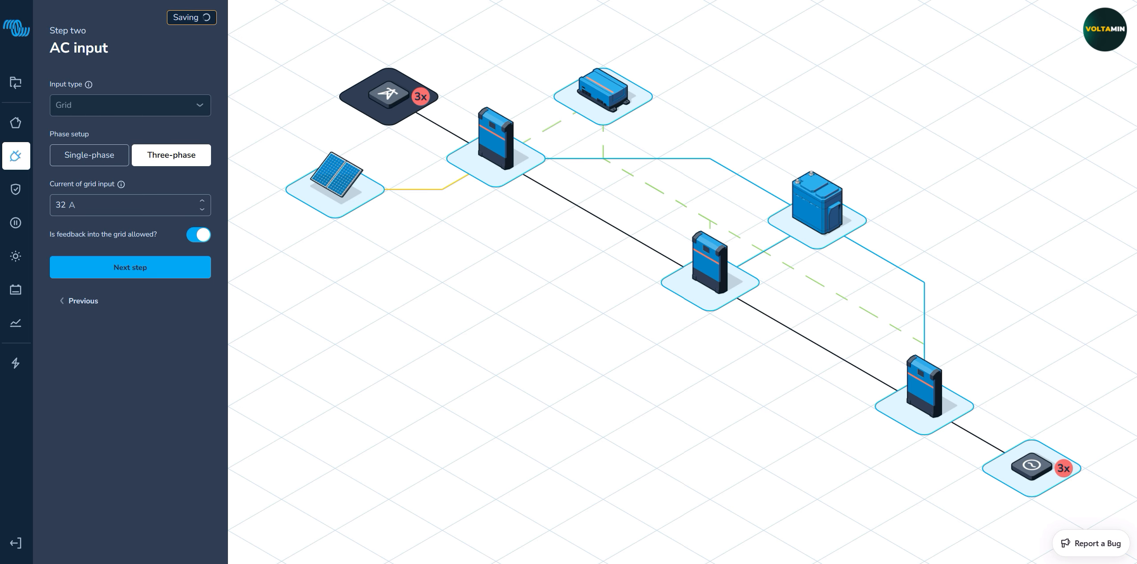
left_click(130, 267)
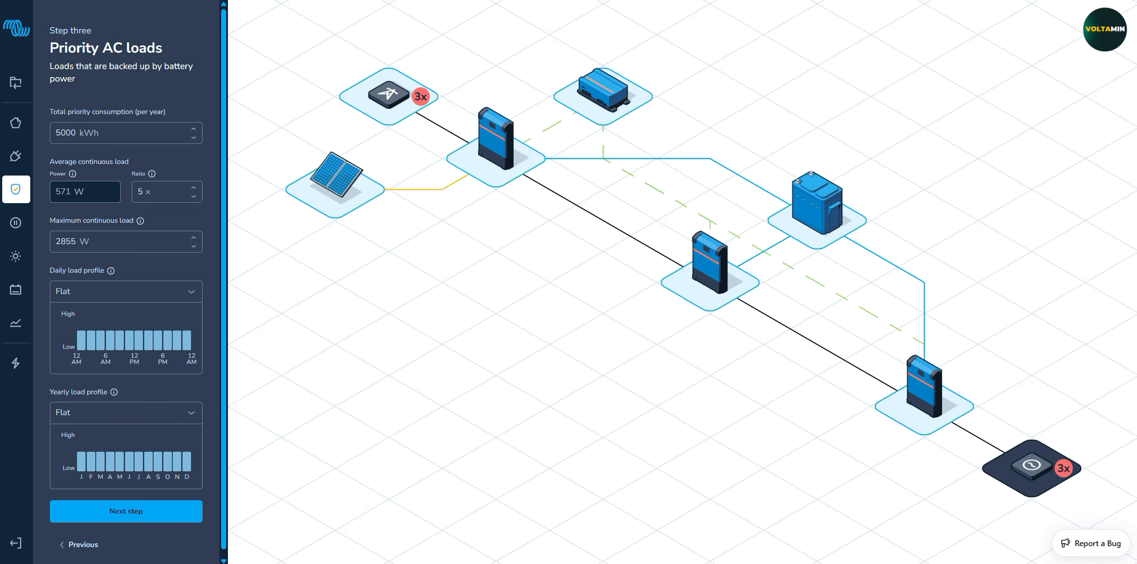
Set the total priority consumption to 16700 kWh per year and the daily load profile to Residential
left_click_drag(93, 134, 26, 133)
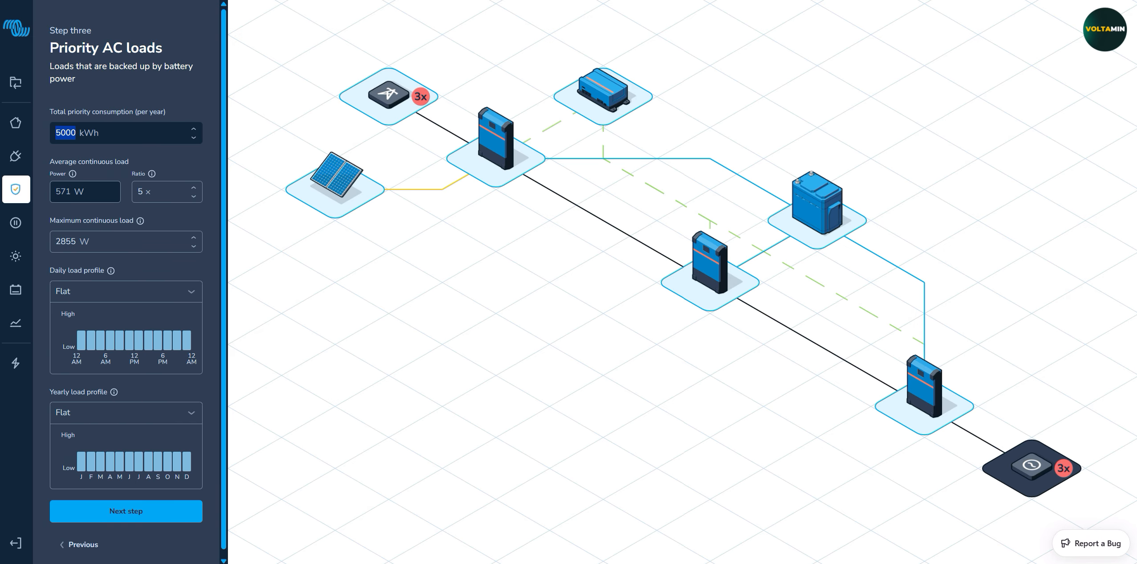
type("16700")
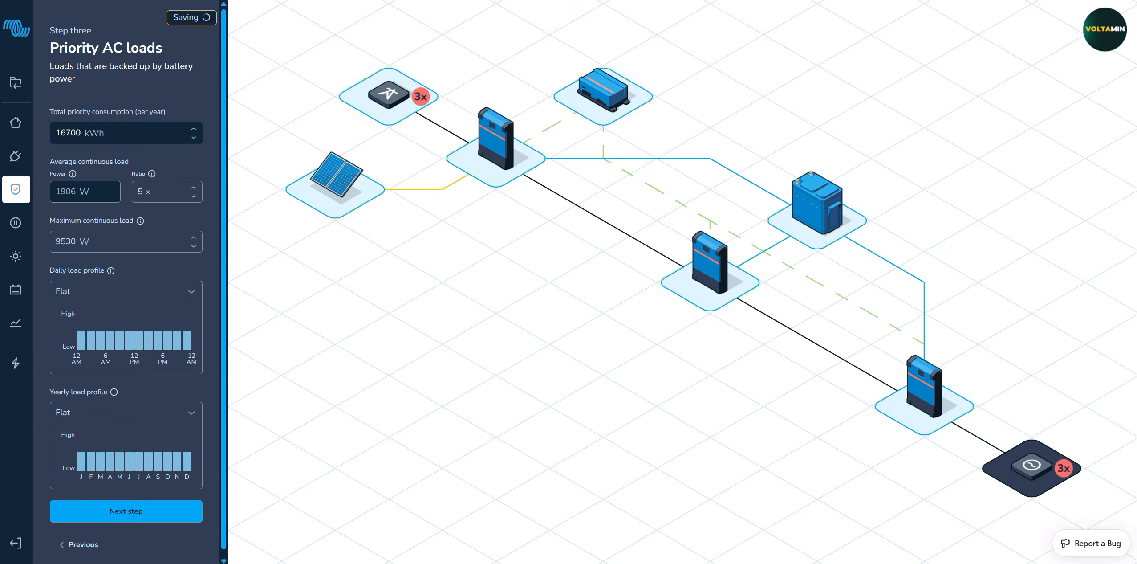
mouse_move(72, 173)
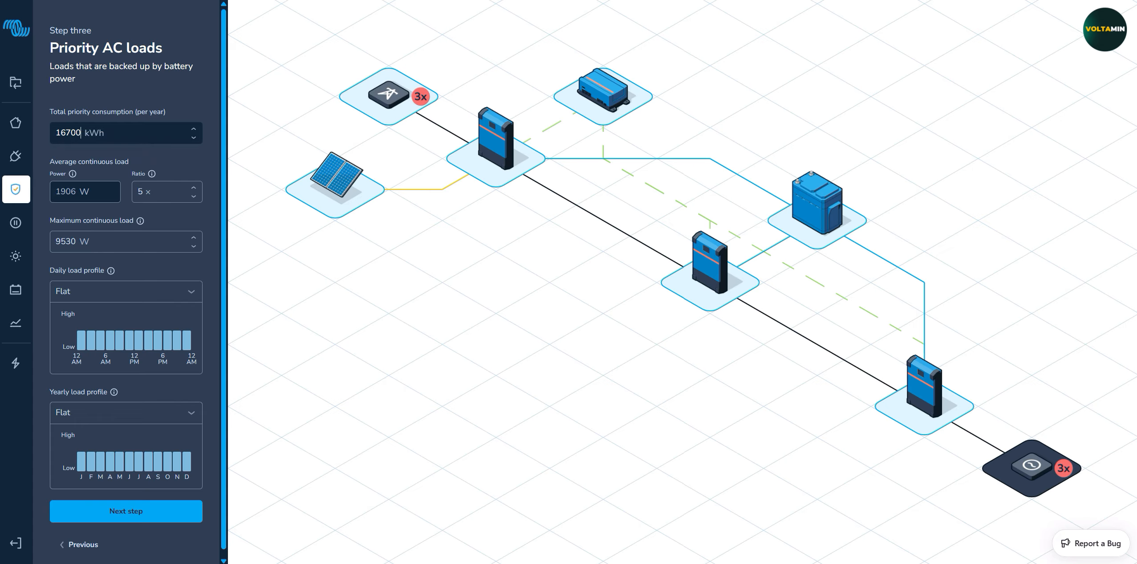
mouse_move(140, 220)
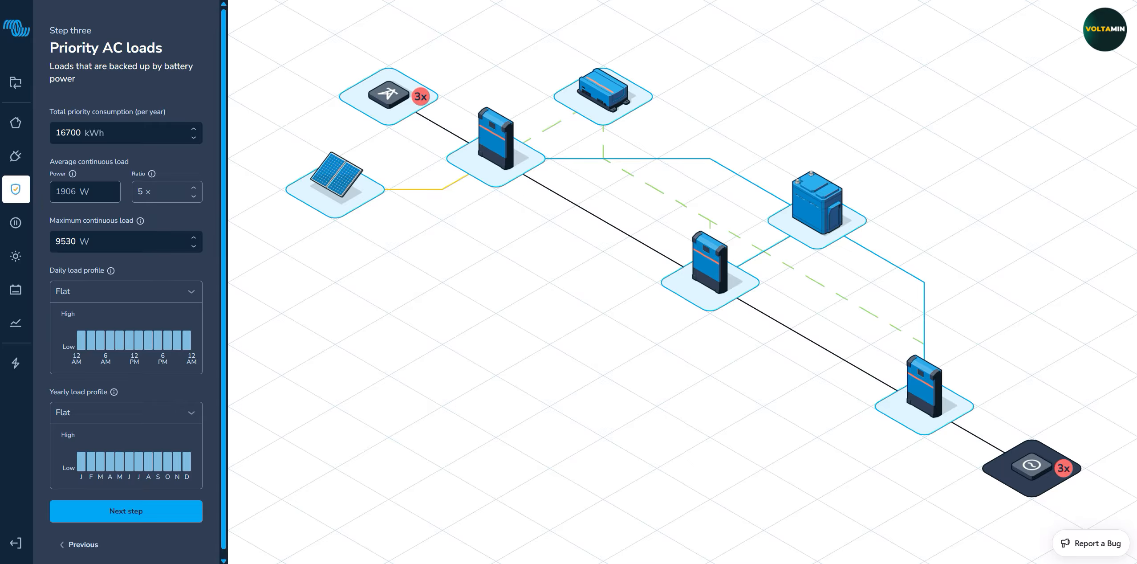
scroll(125, 325, "down", 1)
left_click(126, 322)
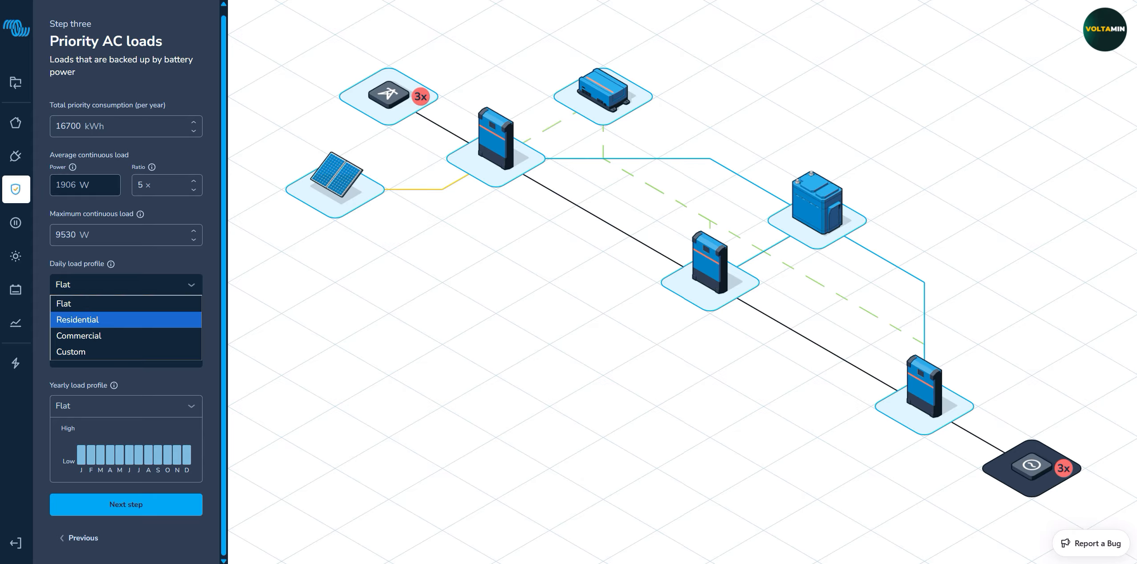
left_click(80, 319)
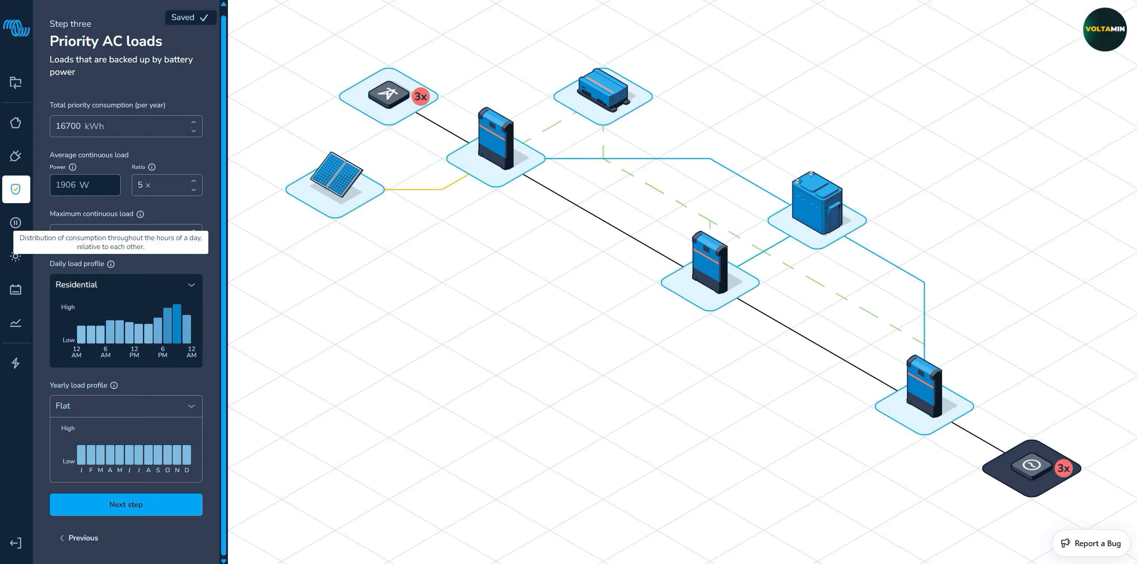
Try the Middle of year peak and End of year peak yearly load profiles and revert to Flat
left_click(126, 406)
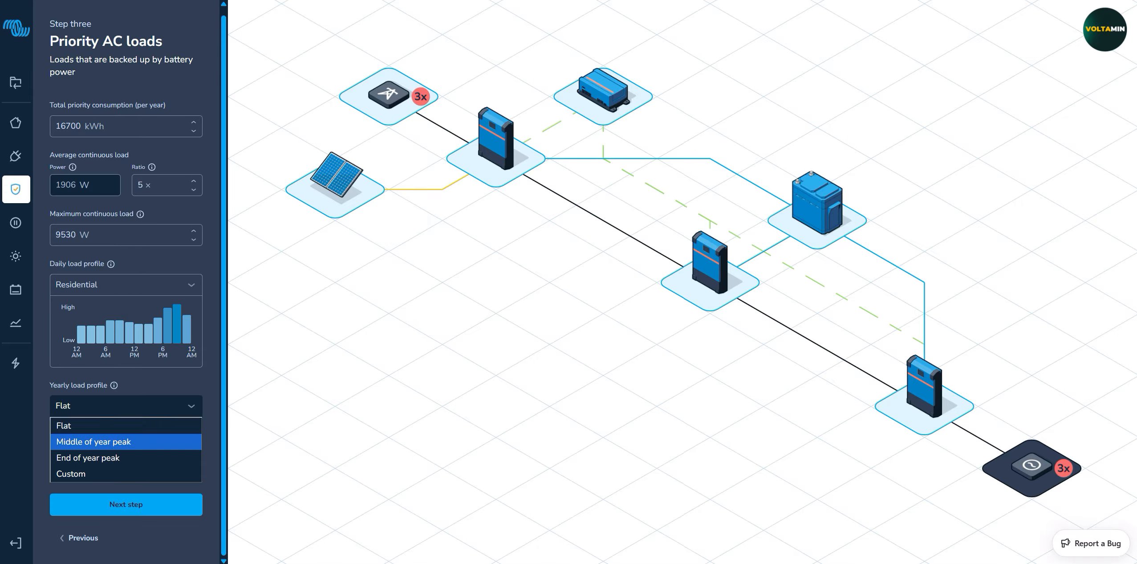
left_click(93, 442)
left_click(126, 405)
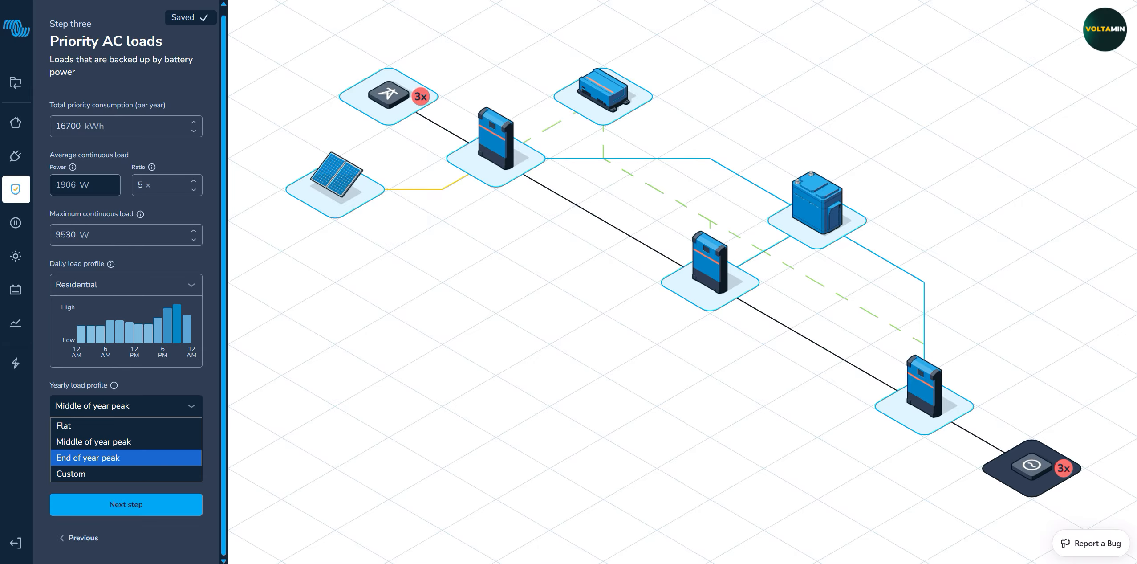
left_click(88, 457)
left_click(126, 405)
left_click(72, 425)
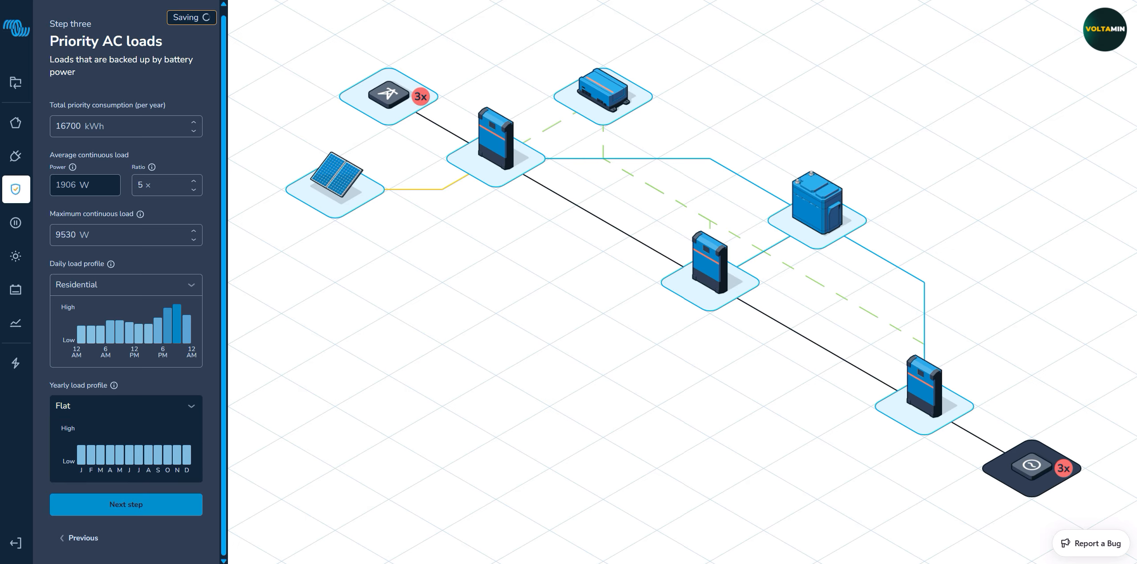
Continue to the non-priority AC loads, enable them and set their total consumption to 2000 kWh per year
left_click(126, 501)
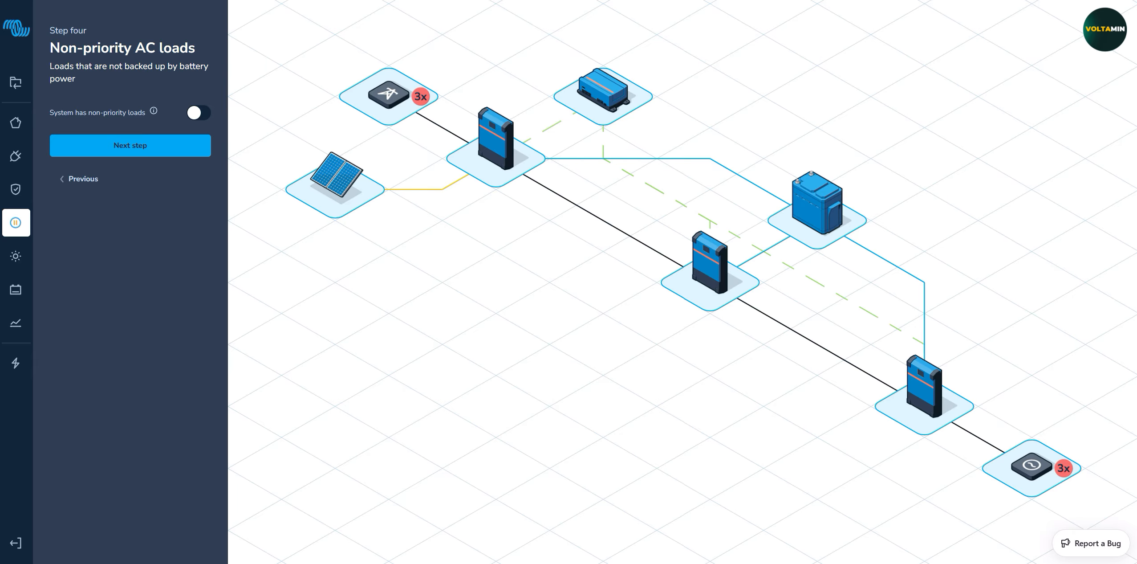
left_click(198, 113)
double_click(66, 161)
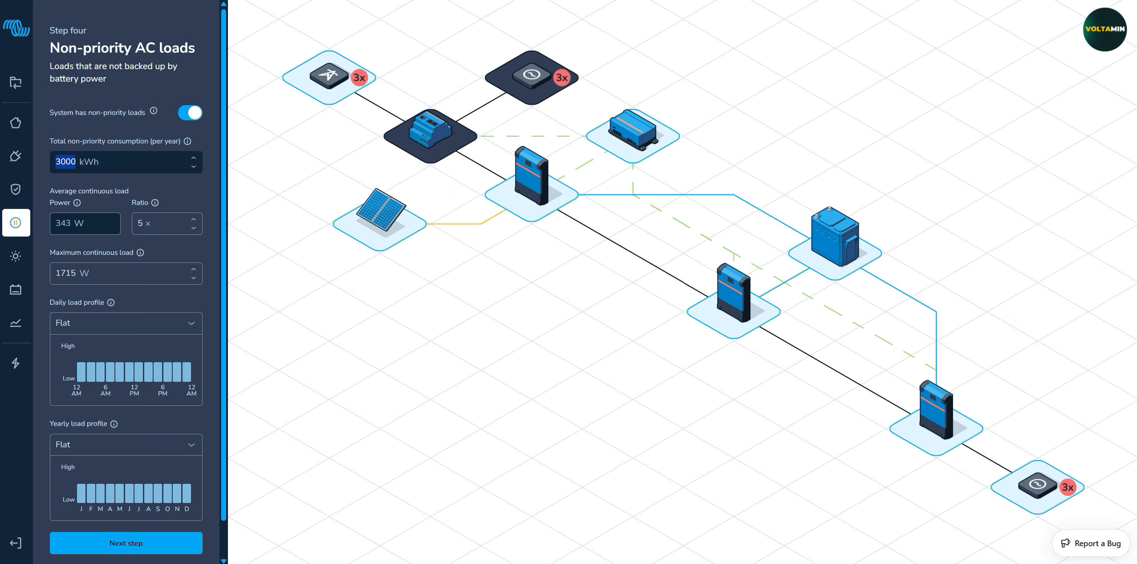
type("2000")
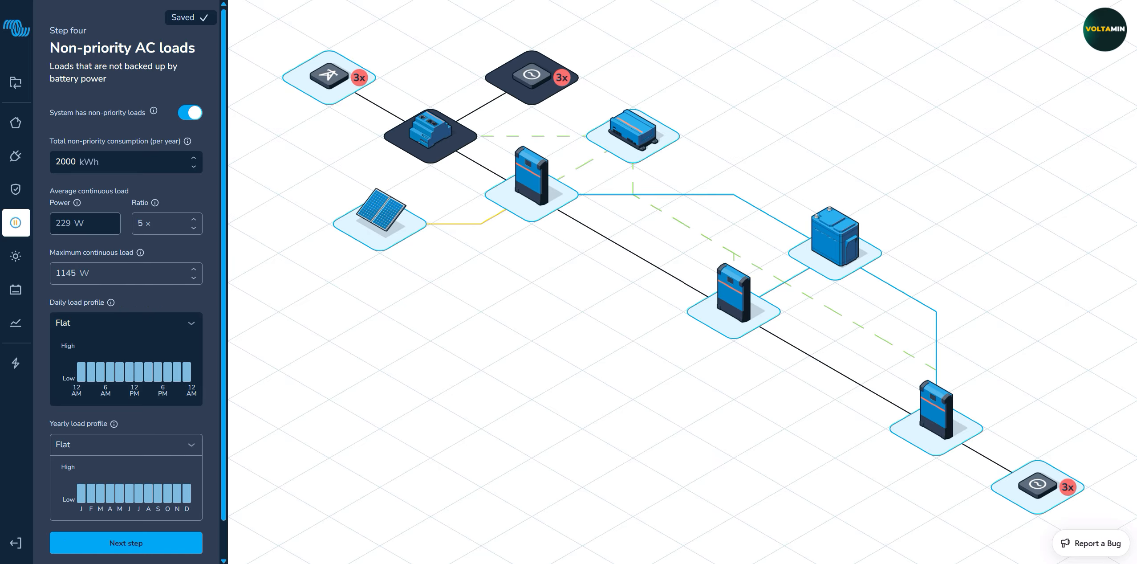
Set the non-priority daily load profile to Residential and continue to the solar settings
left_click(126, 323)
left_click(126, 359)
scroll(126, 359, "down", 2)
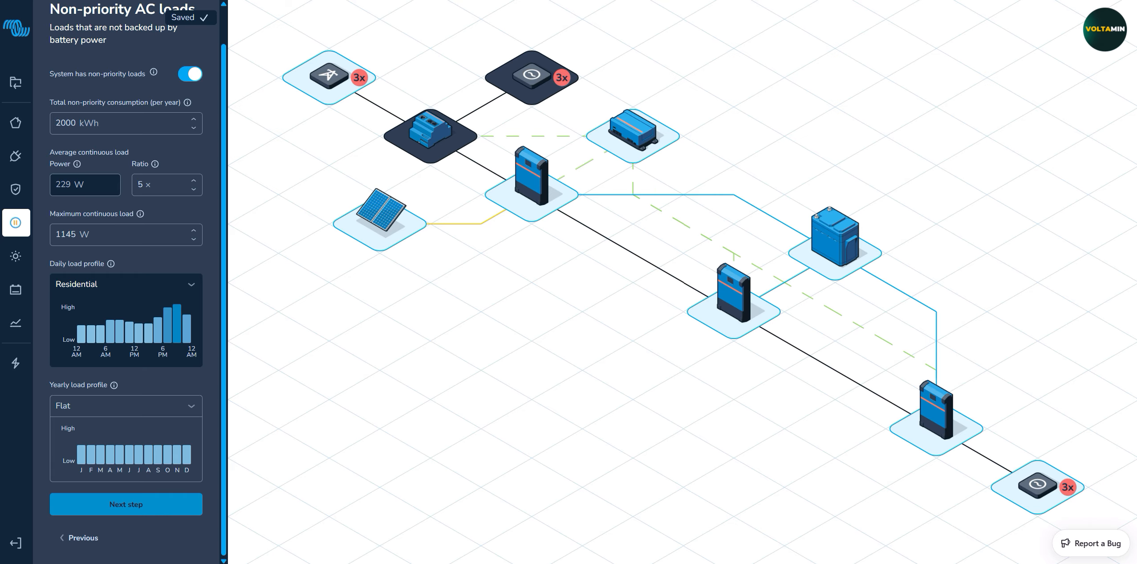
left_click(126, 503)
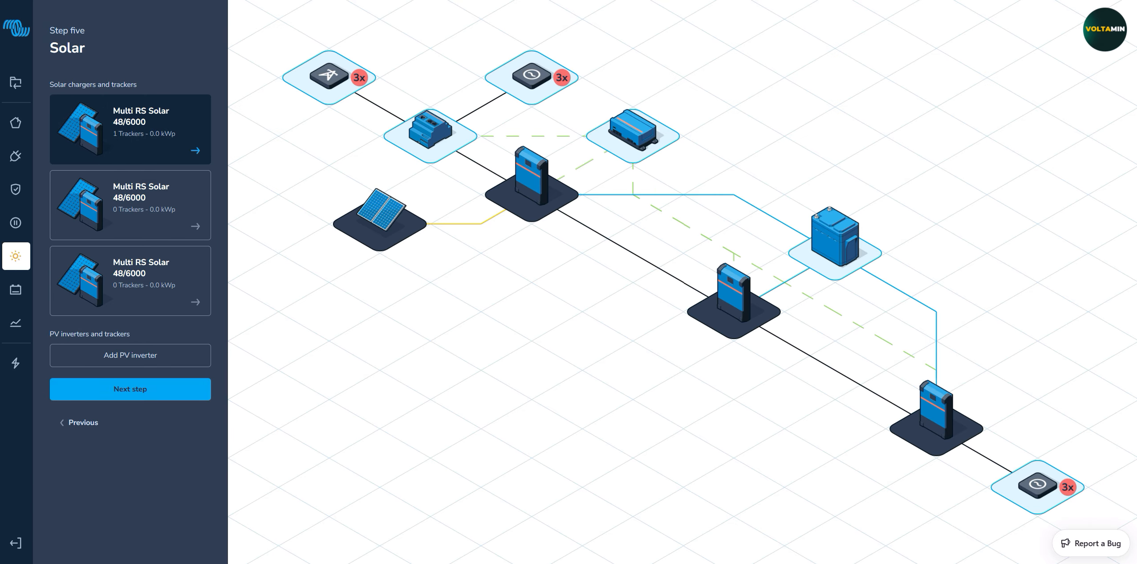
Open the tracker settings of the first Multi RS Solar 48/6000 and assign the Victron Energy 215W-24V Mono panel to tracker 1
left_click(131, 129)
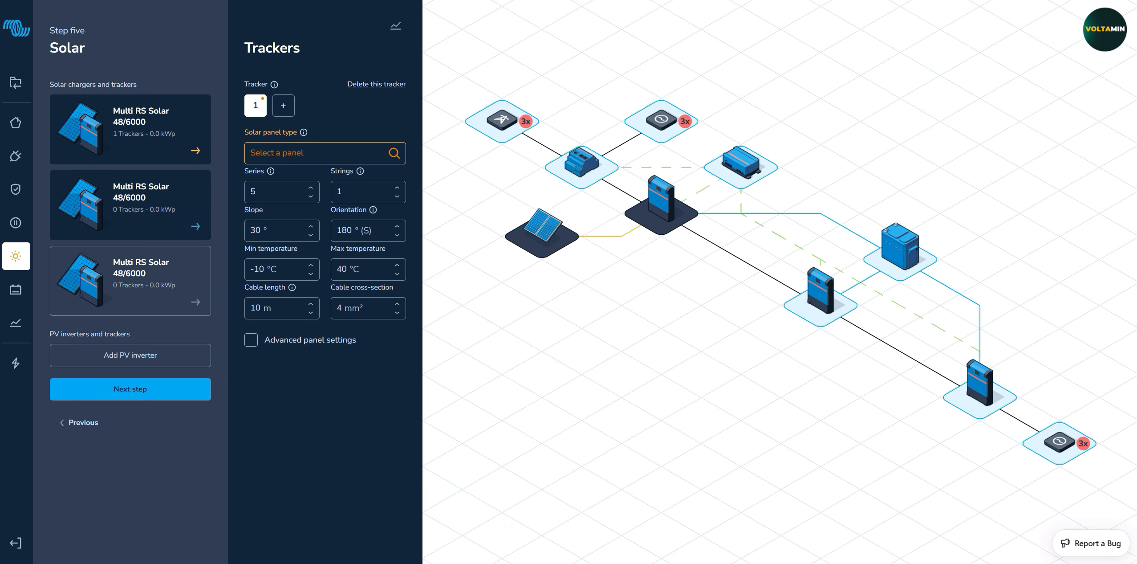
left_click(130, 205)
left_click(130, 129)
left_click(130, 281)
left_click(130, 129)
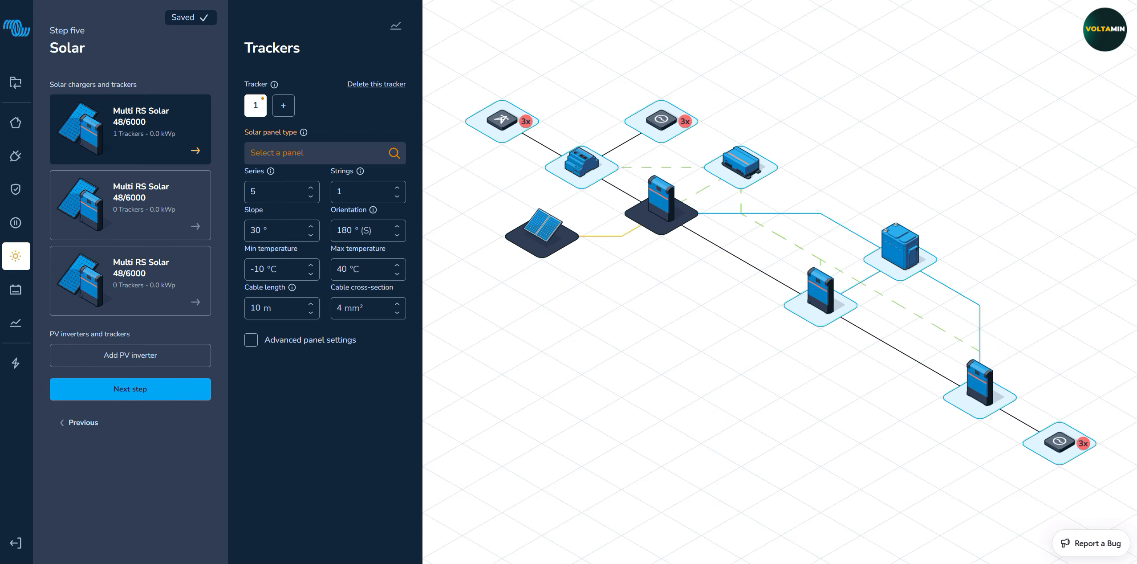
left_click(322, 153)
scroll(321, 240, "down", 5)
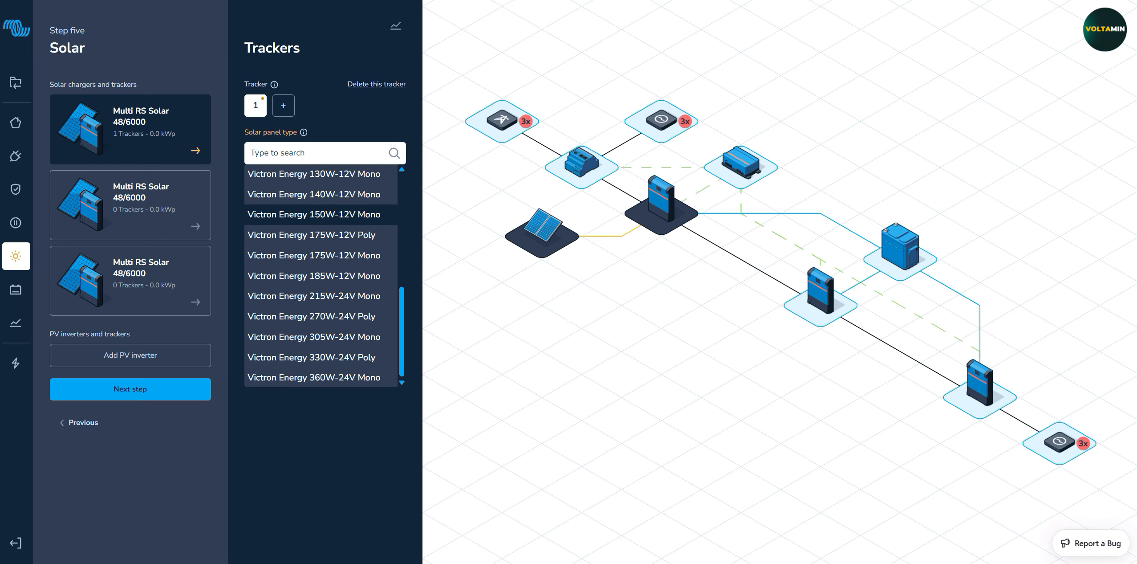
left_click(314, 295)
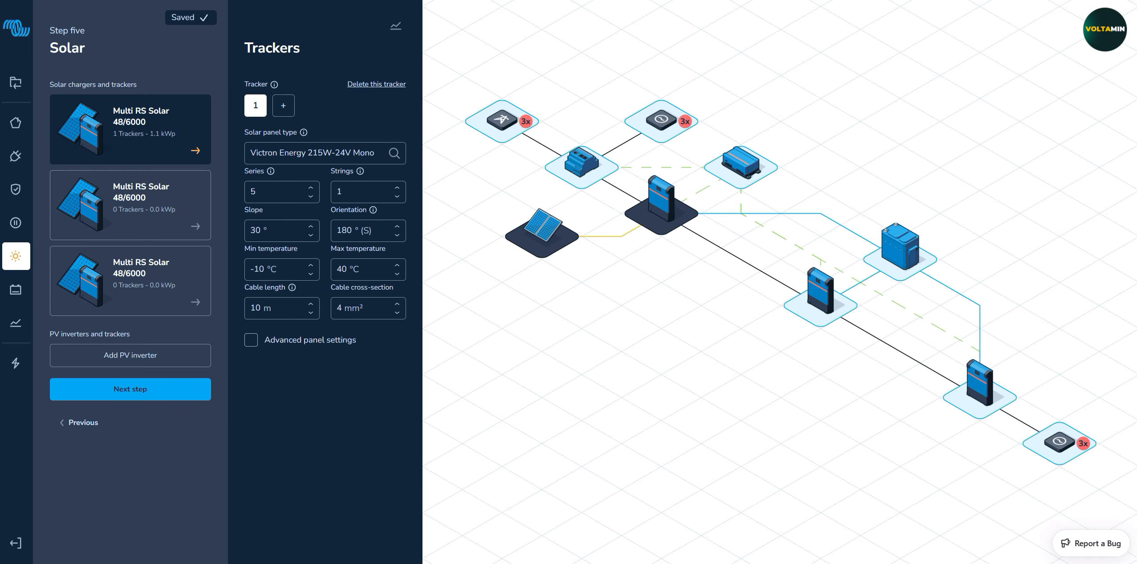
Set tracker 1's cable length to 20 m and add a second tracker to the first Multi RS Solar
double_click(256, 307)
type("20")
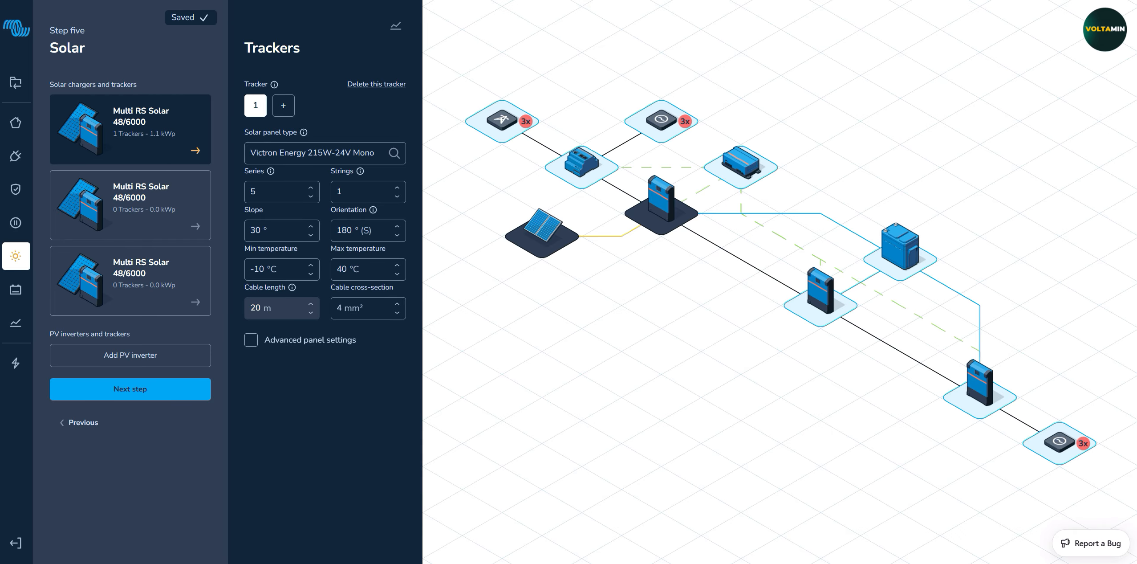
left_click(251, 340)
left_click(251, 340)
left_click(283, 106)
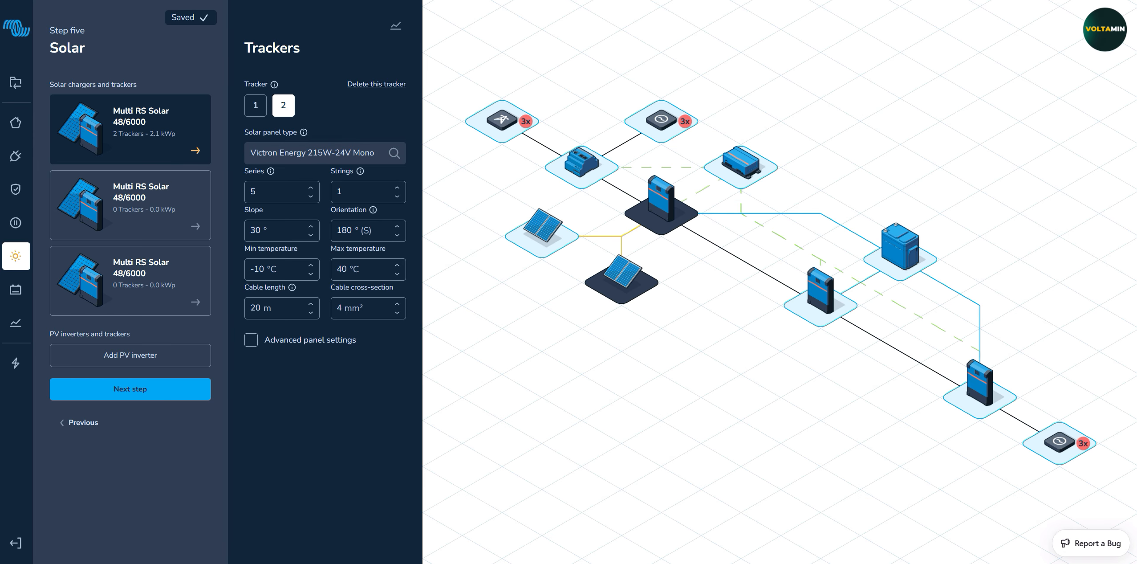
left_click(255, 105)
left_click(283, 105)
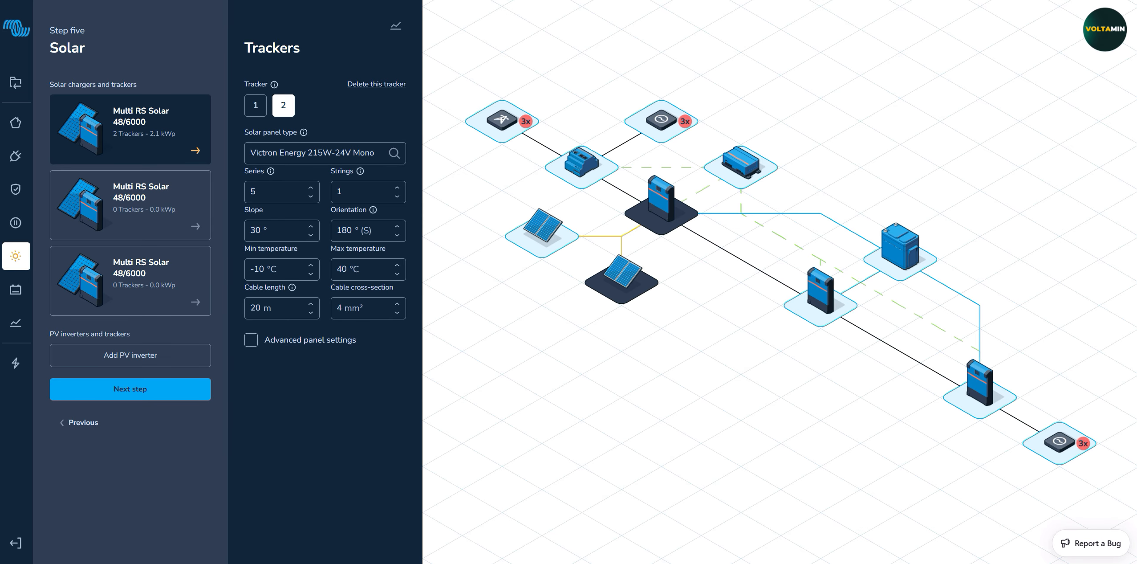
Add a PV inverter and select Victron Energy 215W-24V Mono as its solar panel type
left_click(130, 355)
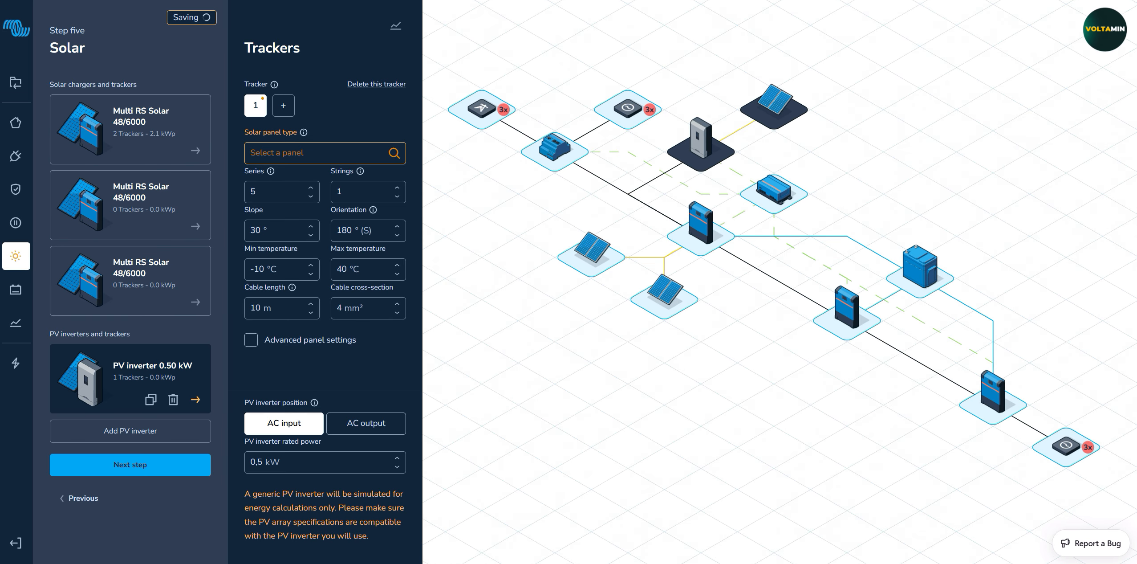
left_click(319, 153)
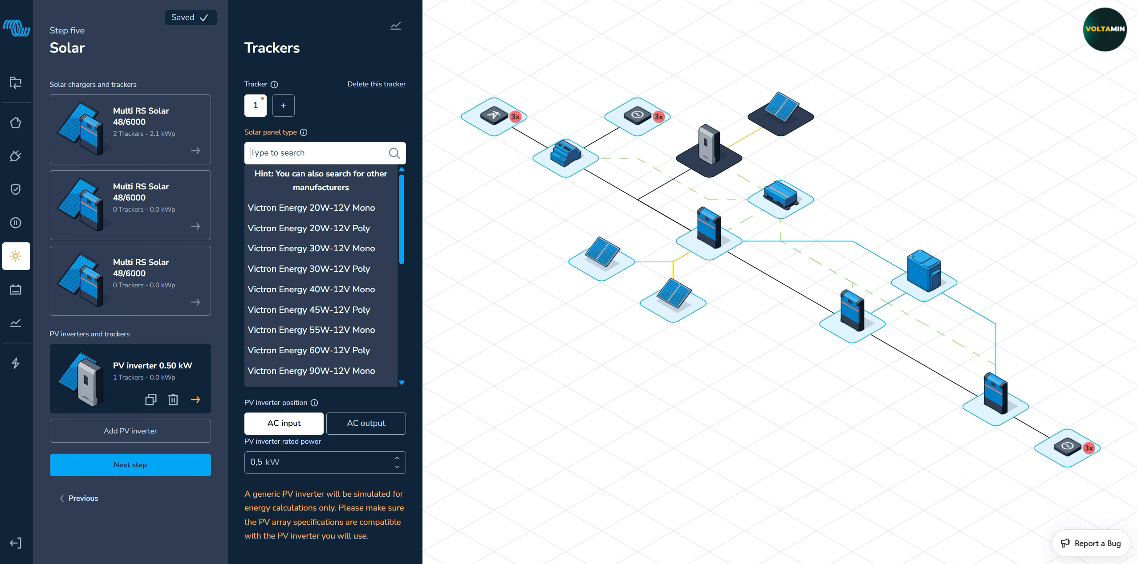
scroll(319, 278, "down", 6)
left_click(296, 300)
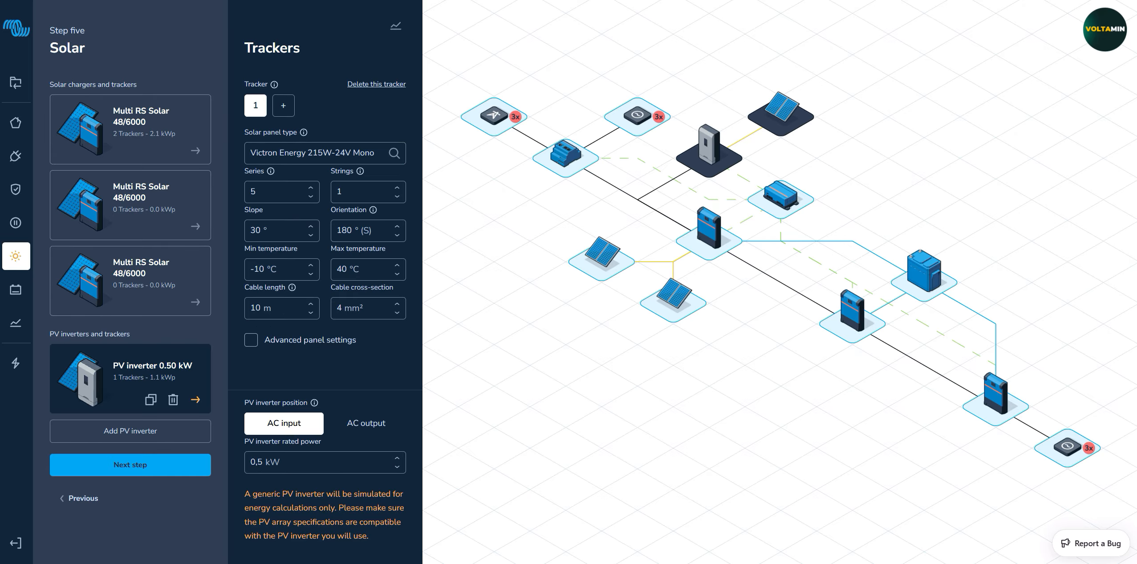
Try the AC output position for the PV inverter and revert to AC input
left_click(366, 423)
left_click(284, 423)
left_click(366, 423)
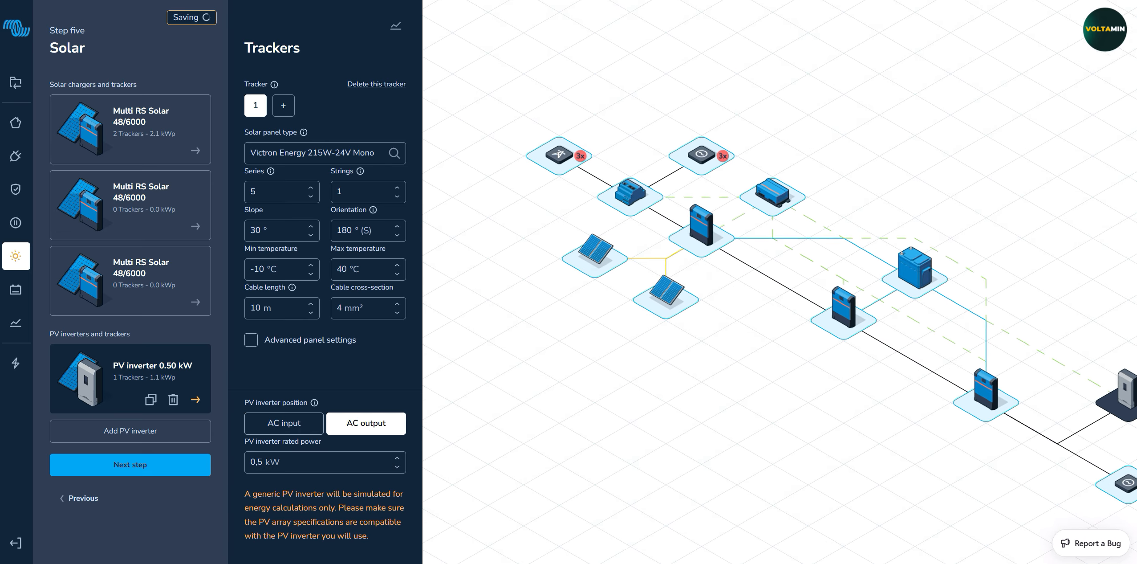
left_click(284, 423)
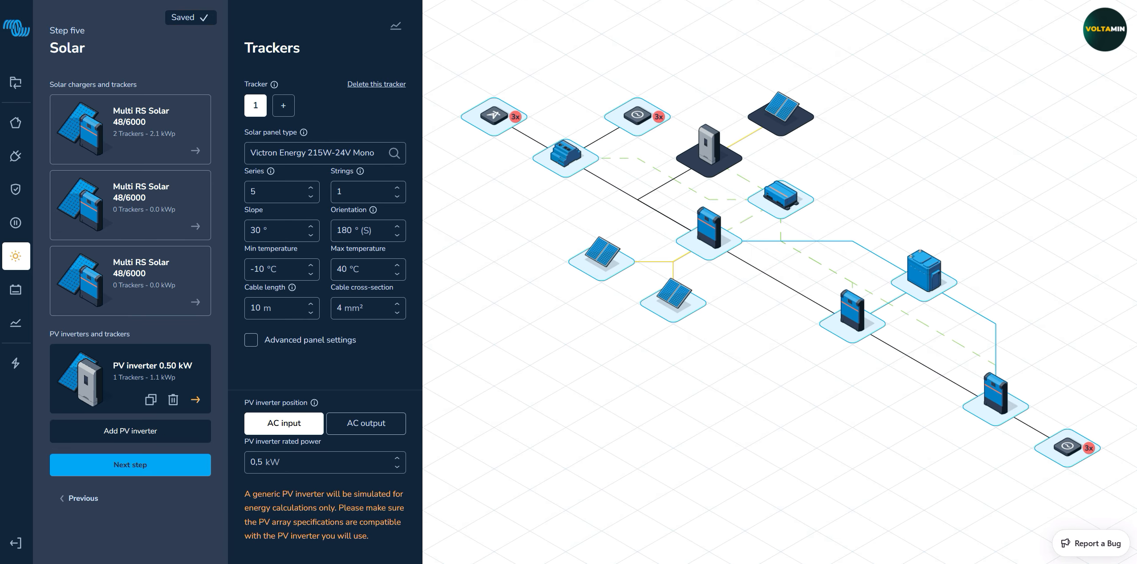
Add two more PV inverters and delete them again
left_click(130, 431)
left_click(130, 506)
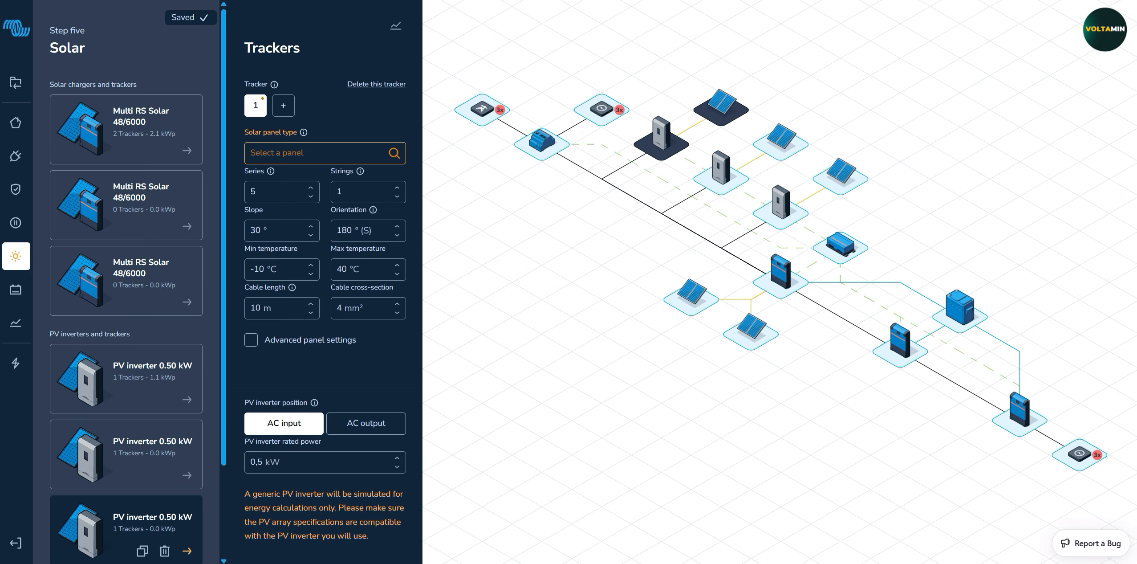
left_click(165, 551)
left_click(164, 475)
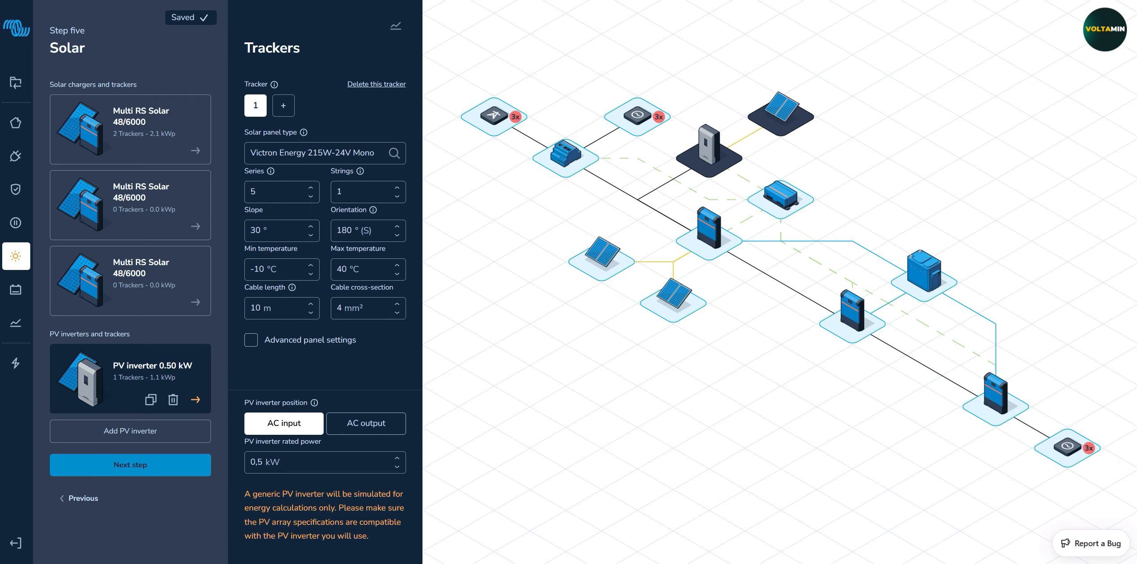
Continue to the battery settings, accept the 10 kWh lithium battery and proceed to remote monitoring
left_click(130, 465)
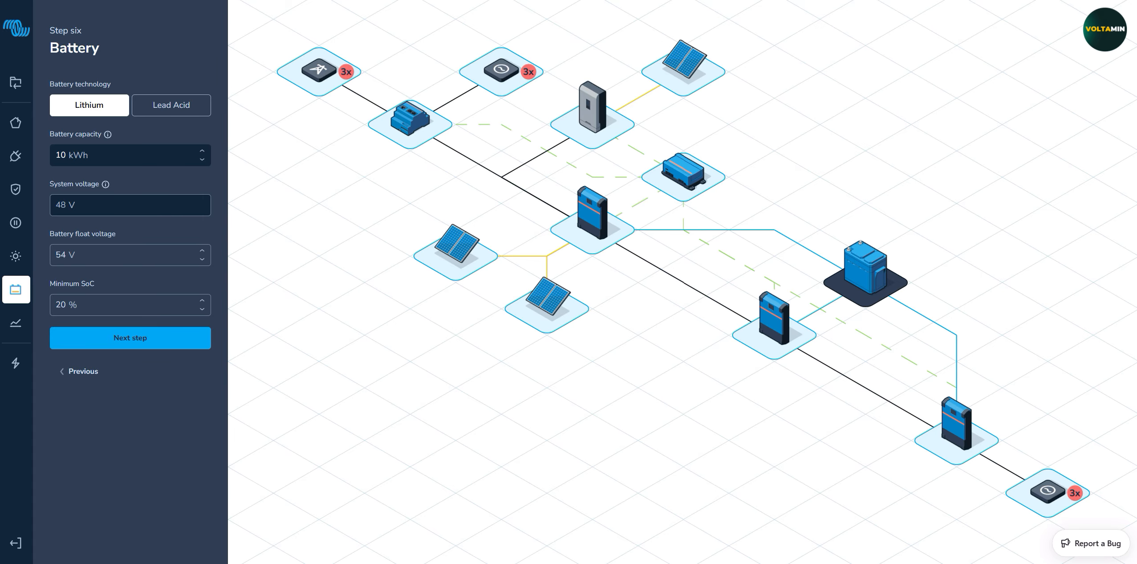
left_click(65, 155)
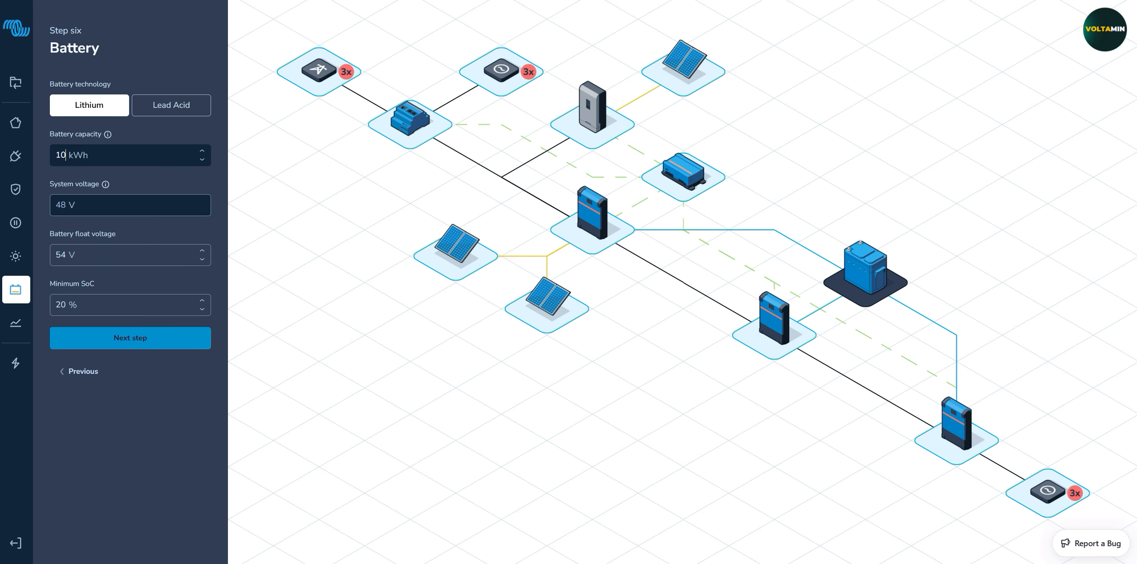
left_click(89, 339)
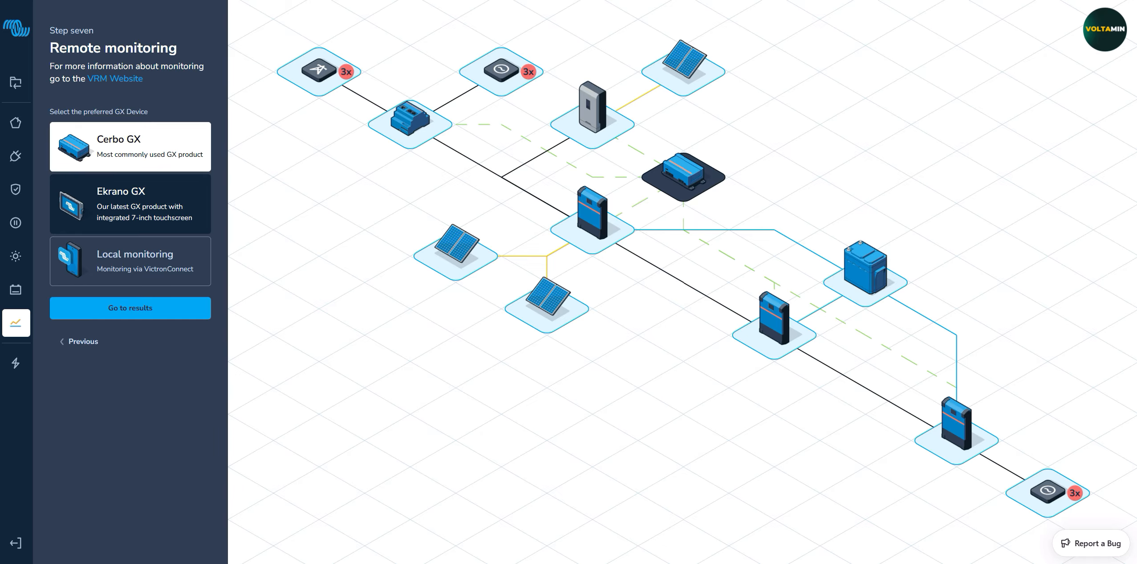
Compare Ekrano GX with Local monitoring, choose Ekrano GX as the monitoring device and go to the results
left_click(130, 204)
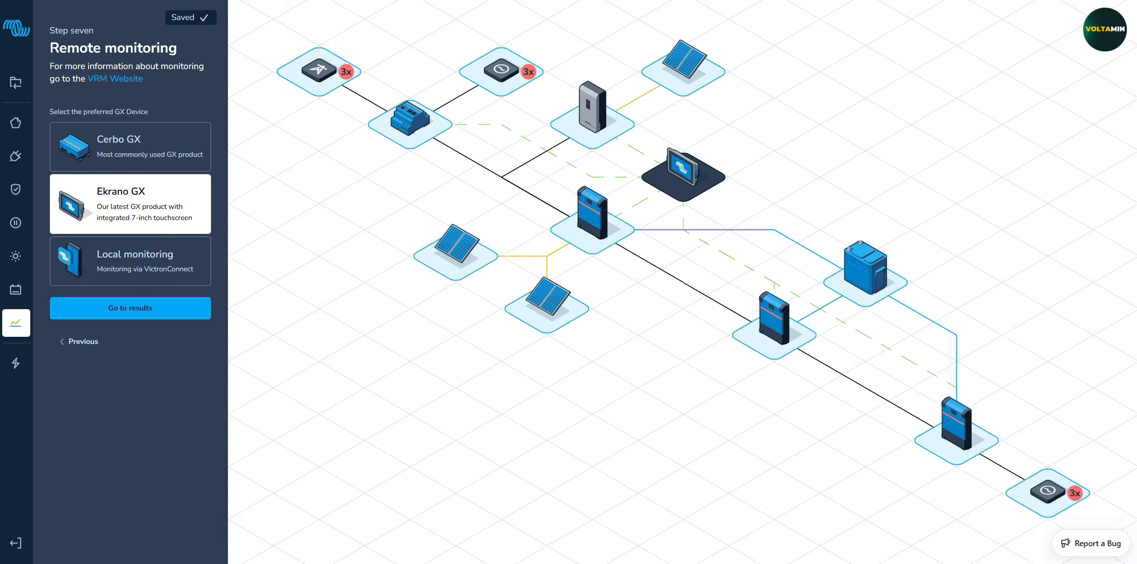
left_click(130, 261)
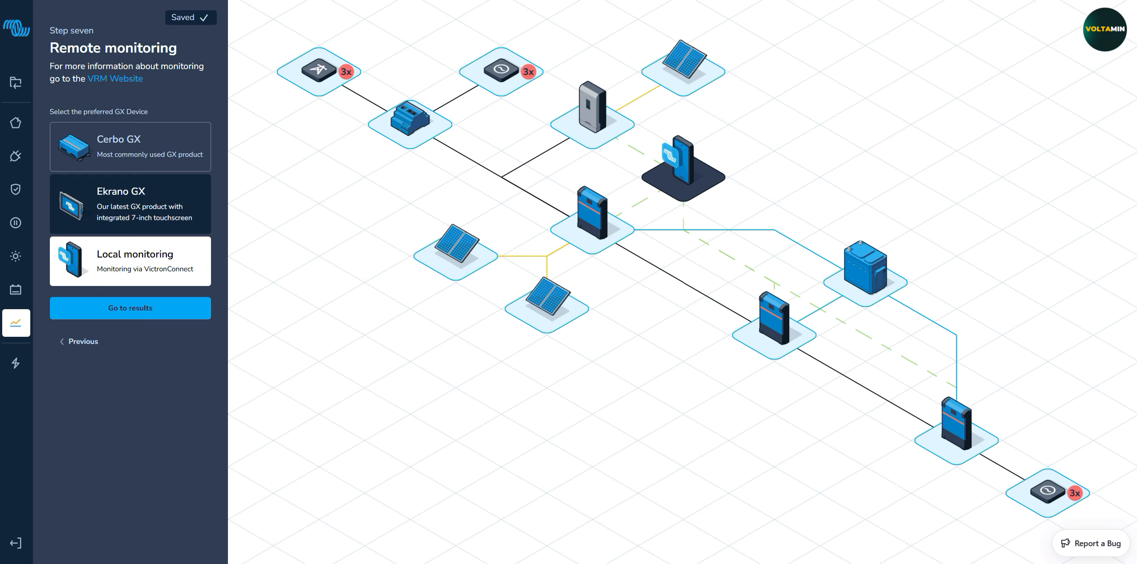
left_click(130, 204)
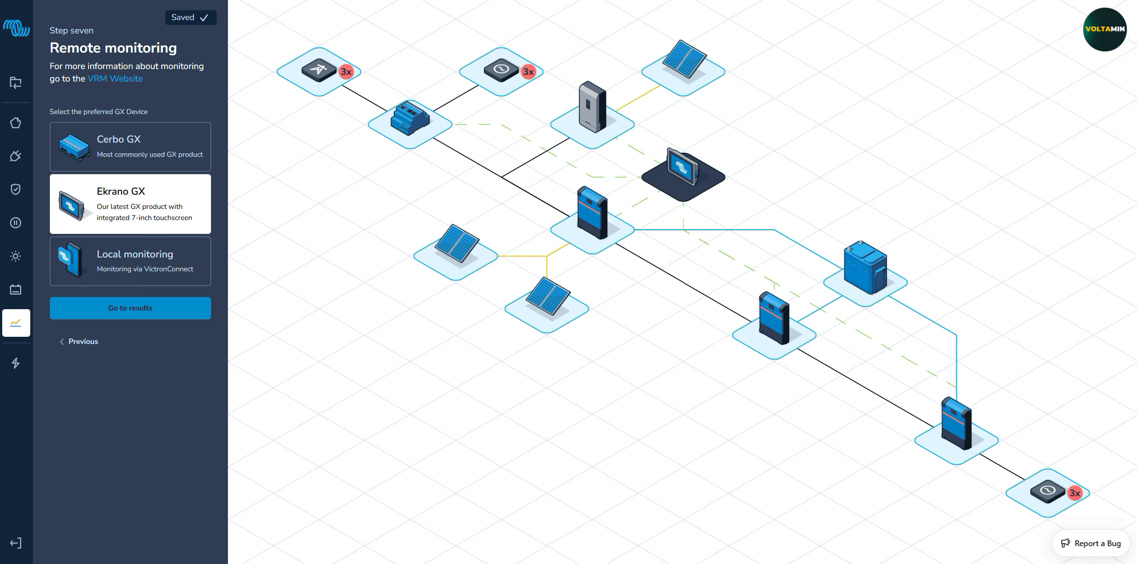
left_click(130, 307)
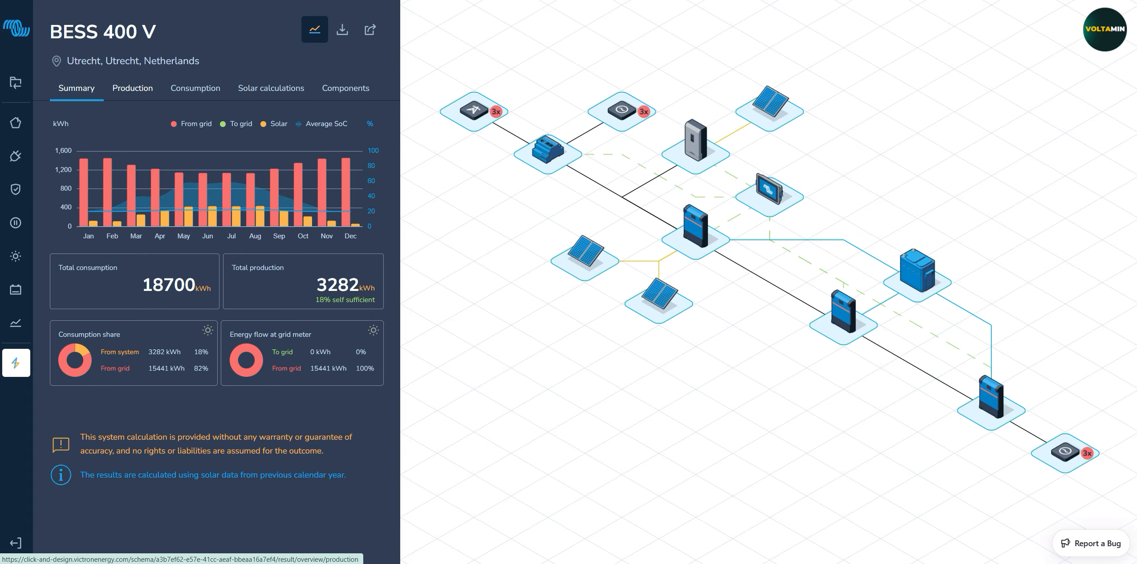
Examine the production and consumption results, including the energy sources and the priority and non-priority load profiles
left_click(132, 88)
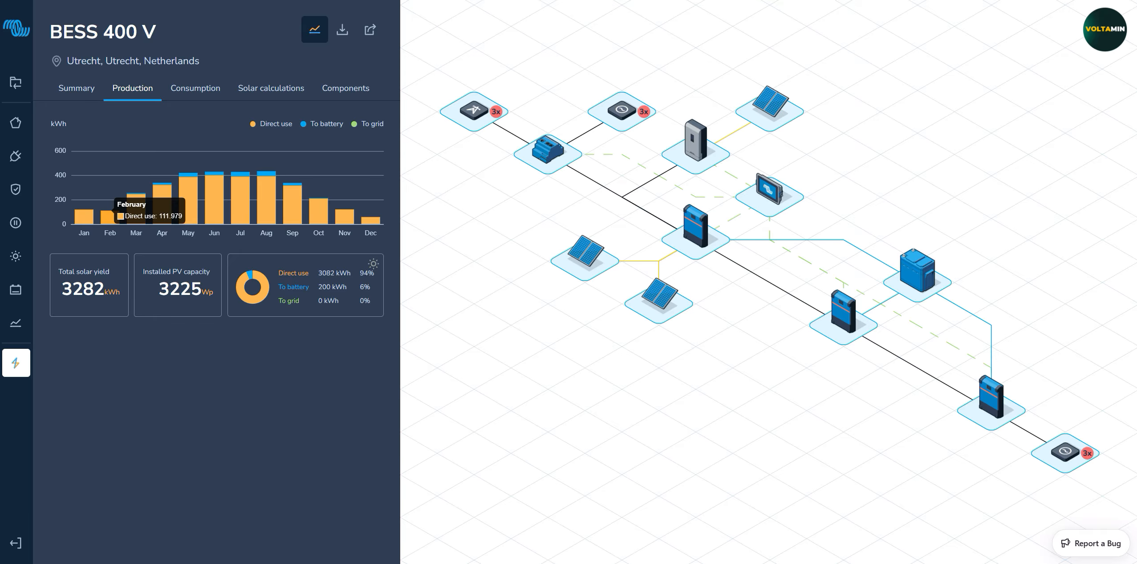
left_click(195, 88)
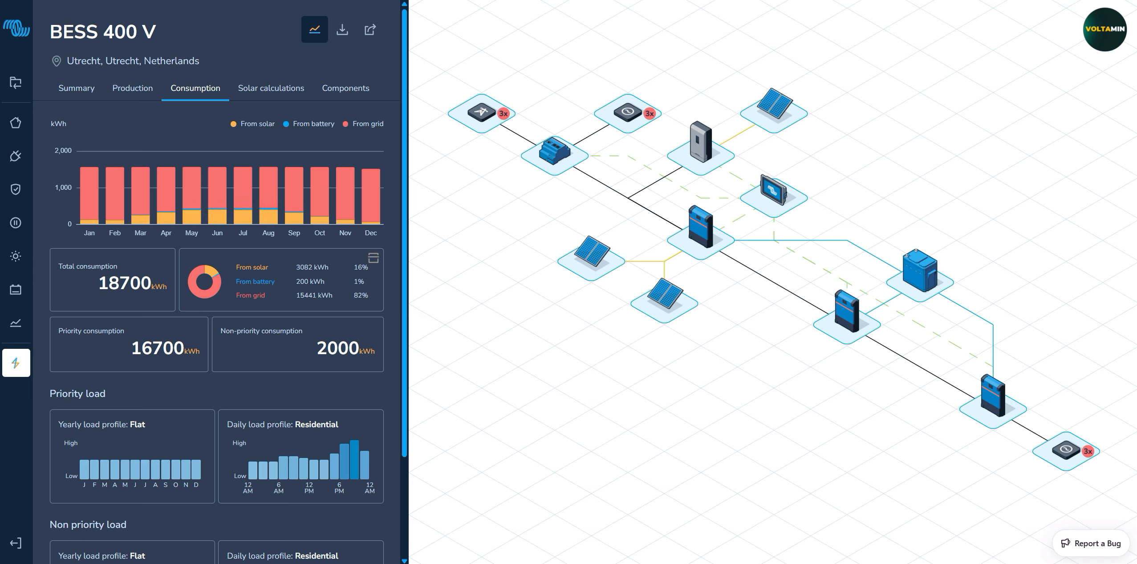
triple_click(314, 124)
left_click(335, 123)
left_click_drag(352, 124, 383, 124)
left_click(384, 124)
scroll(217, 281, "down", 3)
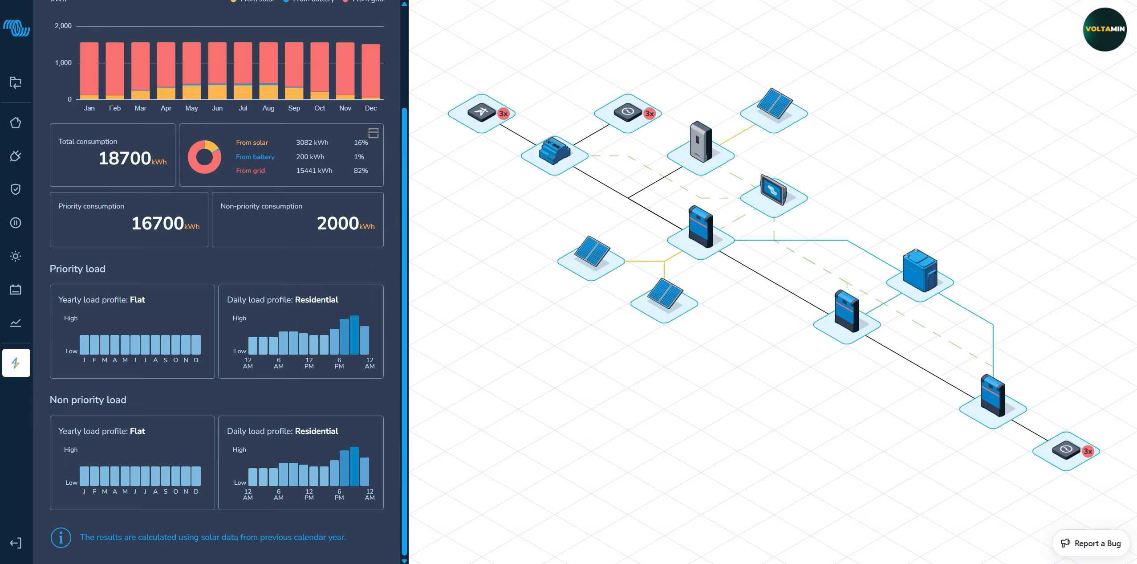
scroll(217, 281, "up", 3)
Review the solar calculations for the trackers and the PV inverter, and open the system's component list
left_click(271, 88)
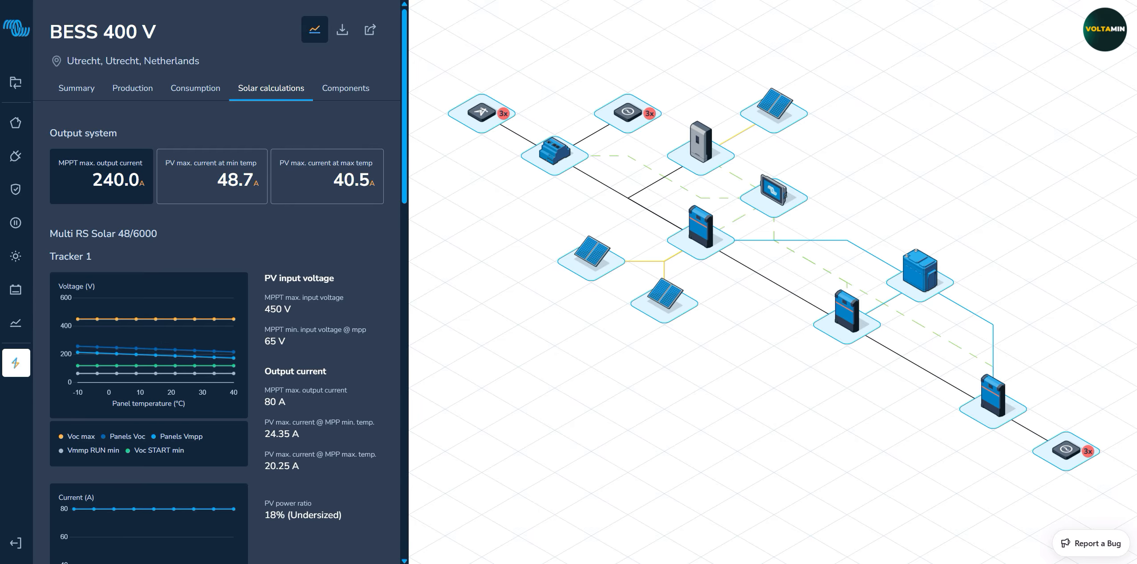
scroll(212, 178, "down", 3)
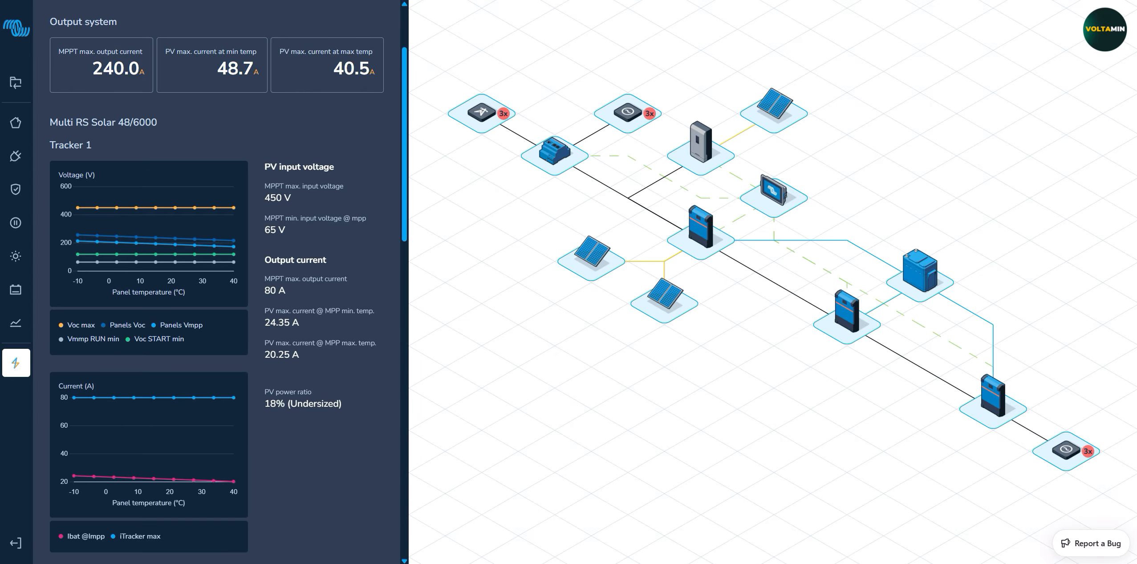
scroll(212, 280, "down", 4)
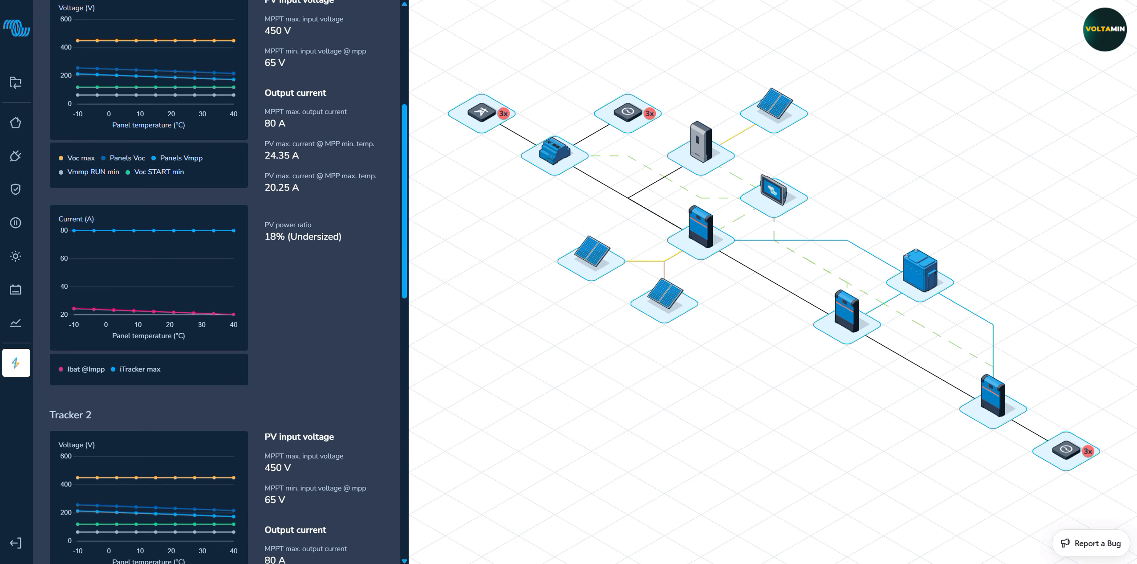
scroll(211, 280, "down", 13)
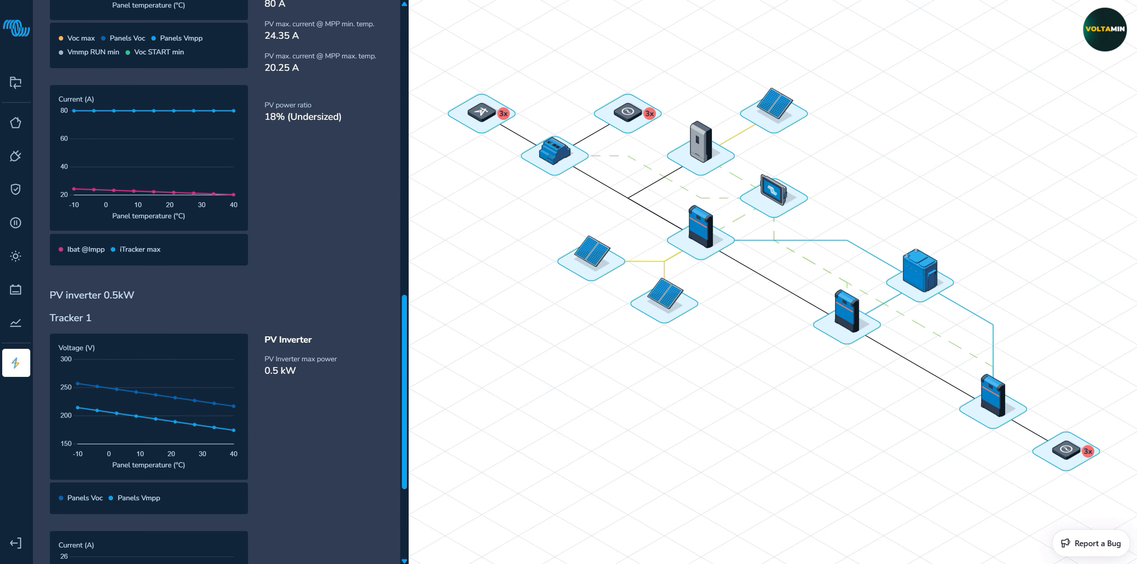
scroll(212, 281, "down", 4)
scroll(212, 281, "up", 20)
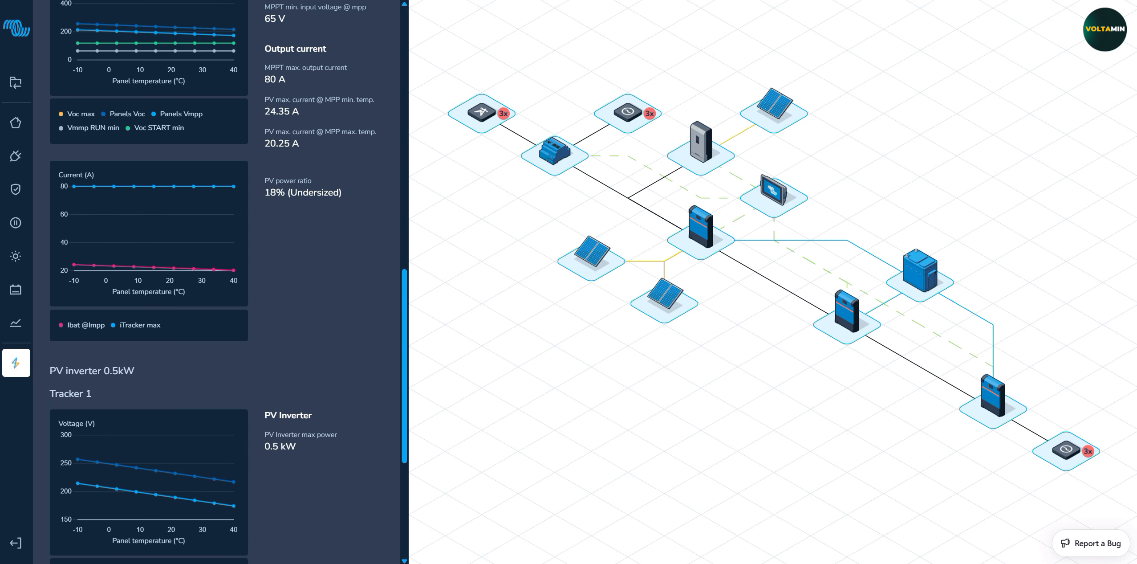
scroll(212, 281, "up", 7)
left_click(345, 89)
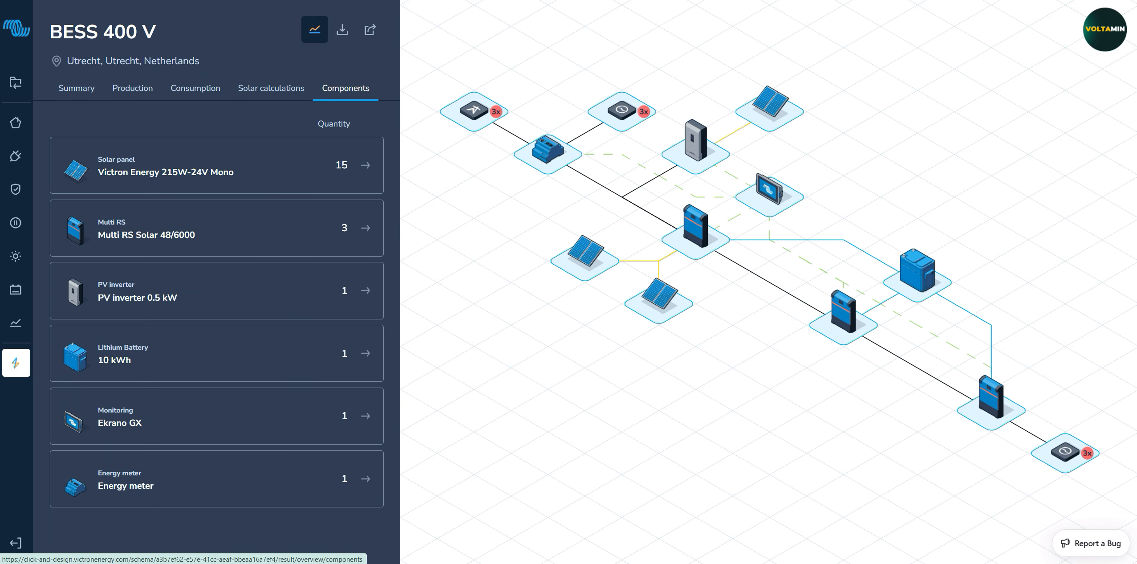